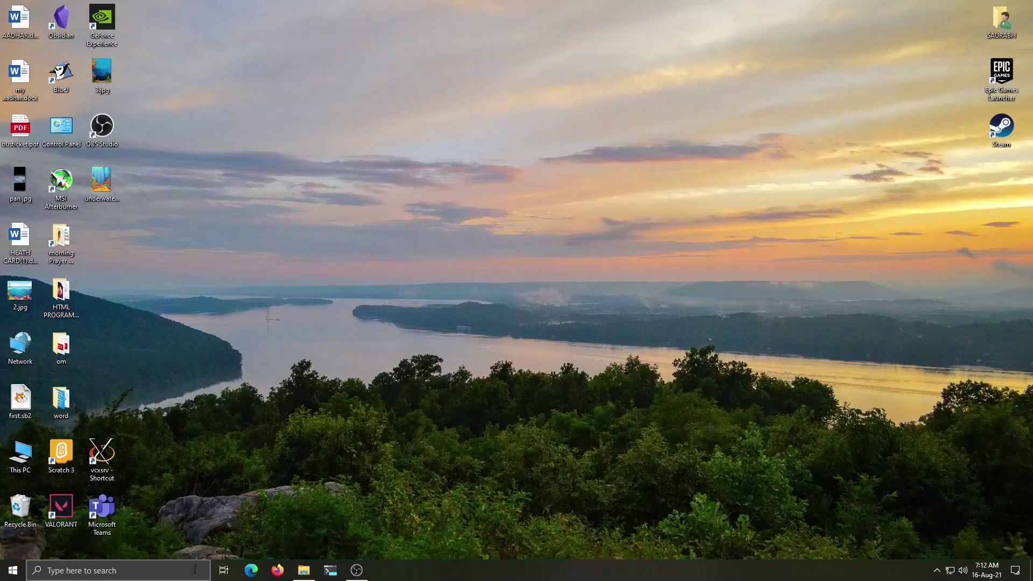
- Launch Excel from the desktop and create a blank workbook
click(107, 571)
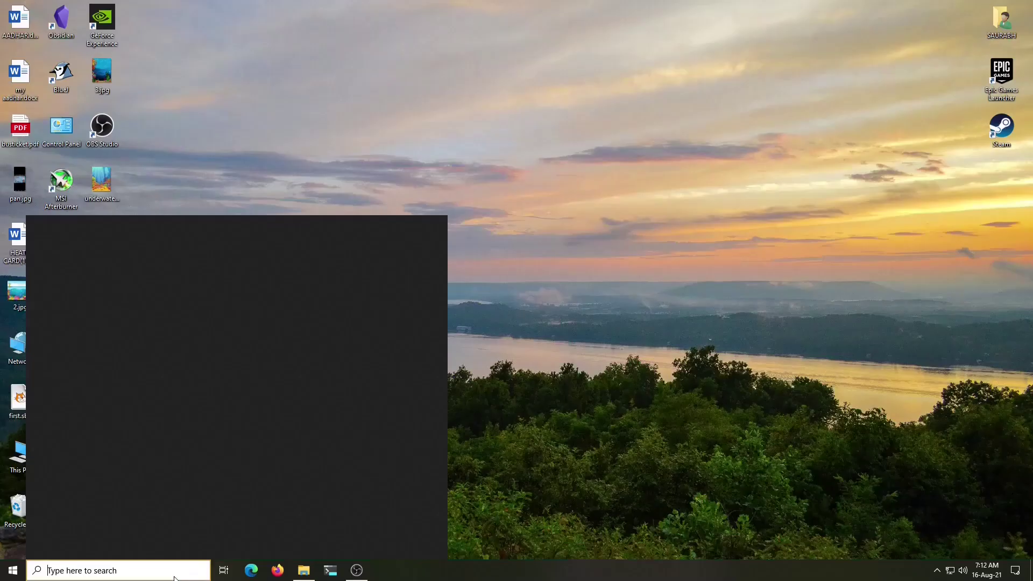
click(80, 443)
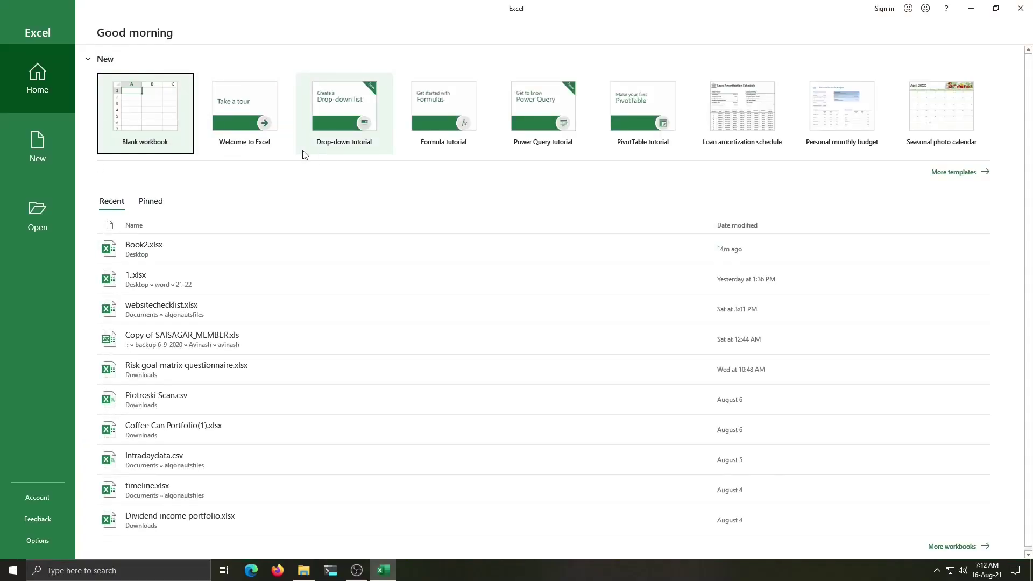
click(150, 124)
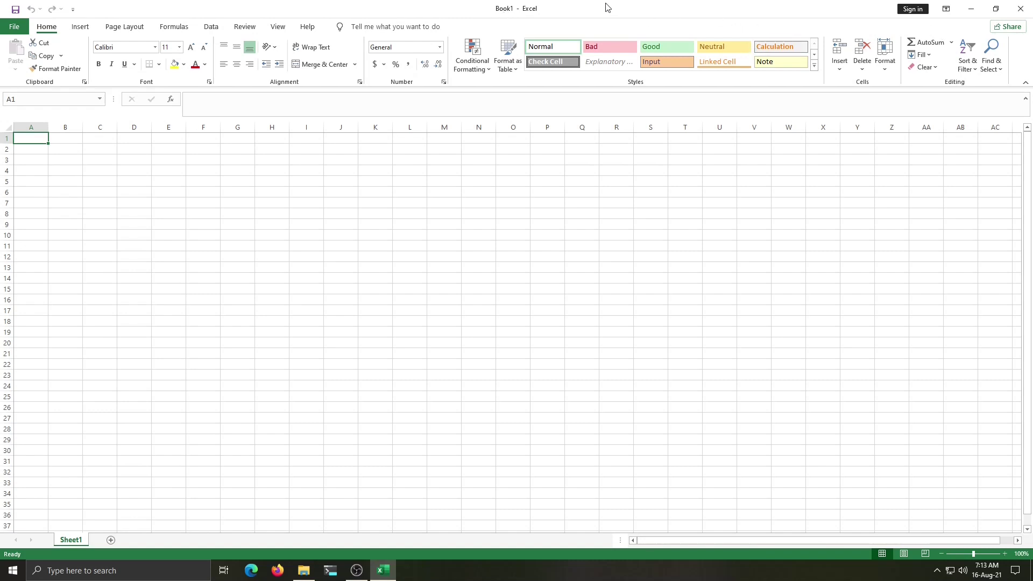
- Restore the workbook window to a smaller size and maximize it again, and minimize it and bring it back
click(995, 11)
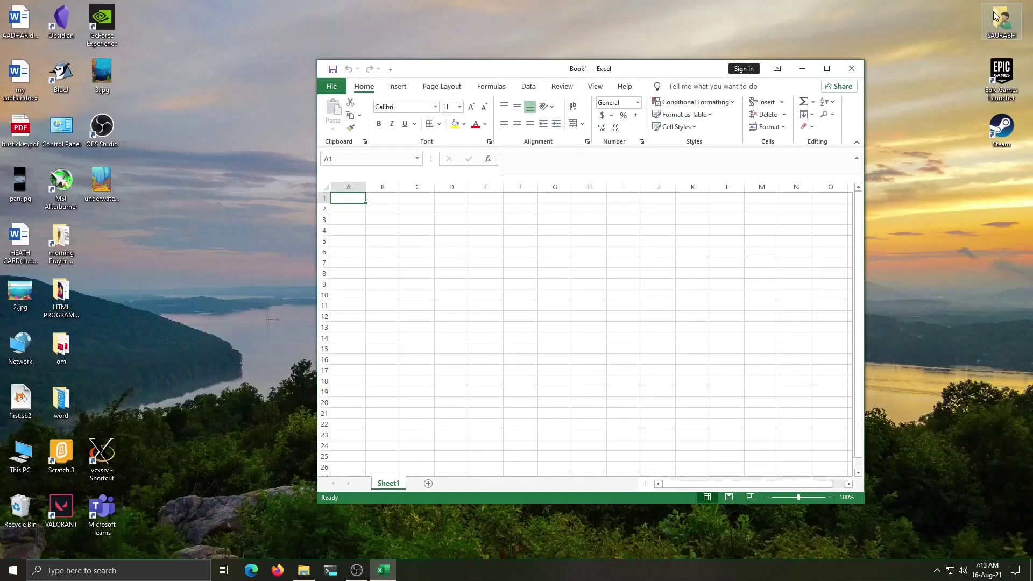
click(827, 69)
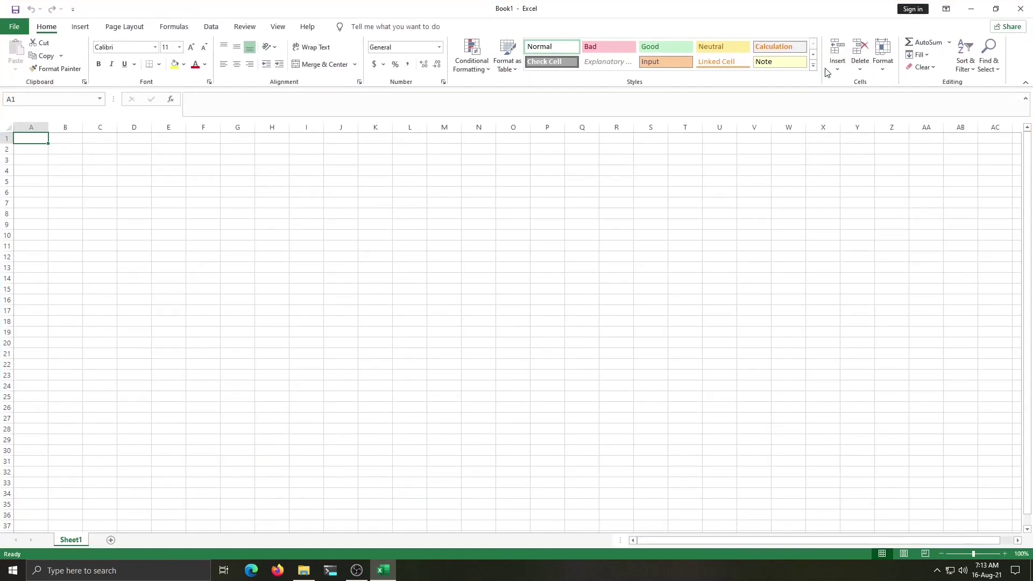
click(971, 10)
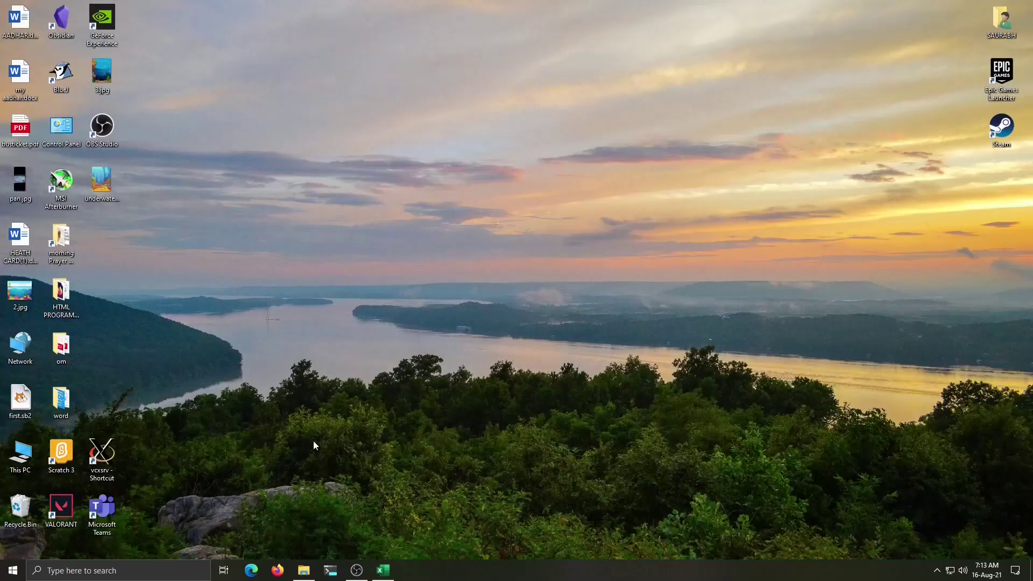
click(381, 572)
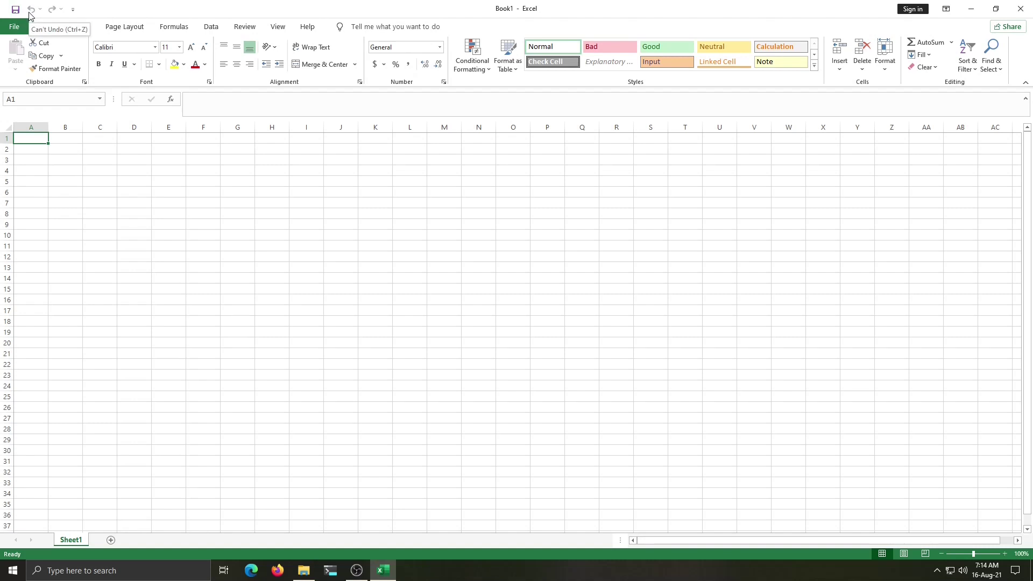
- Add the Spelling and the Print Preview and Print commands to the Quick Access Toolbar
click(73, 11)
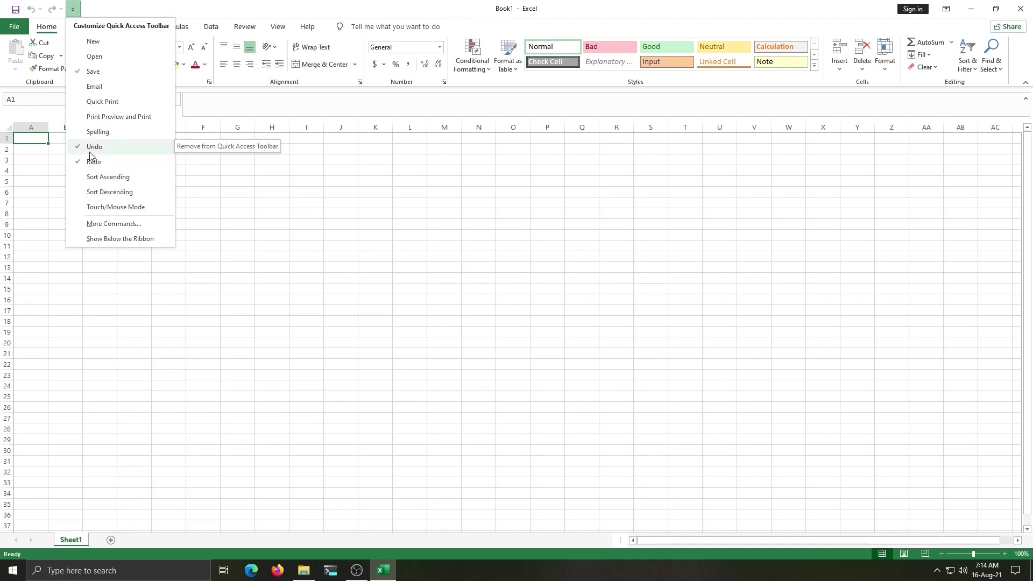
click(102, 132)
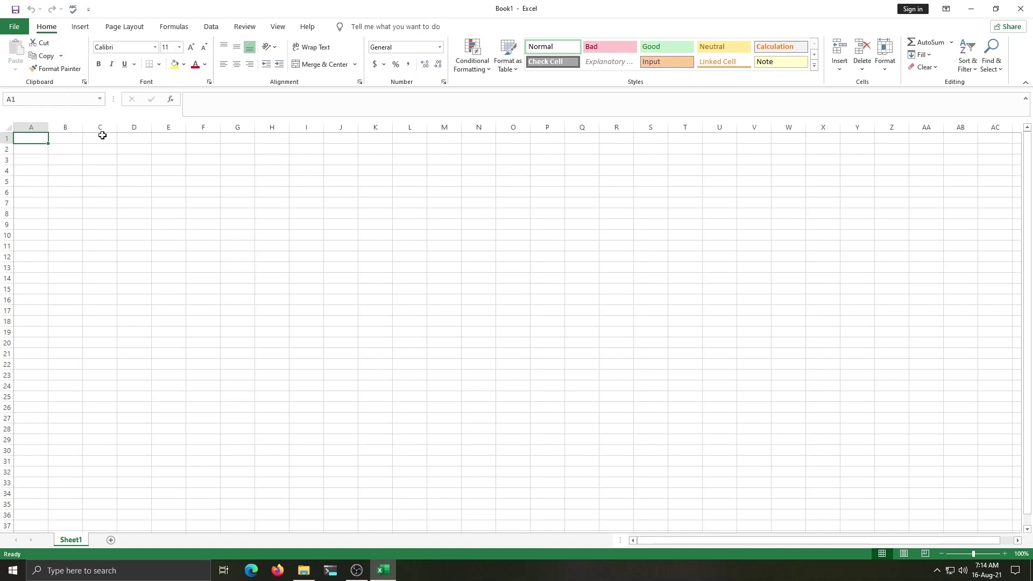
click(89, 9)
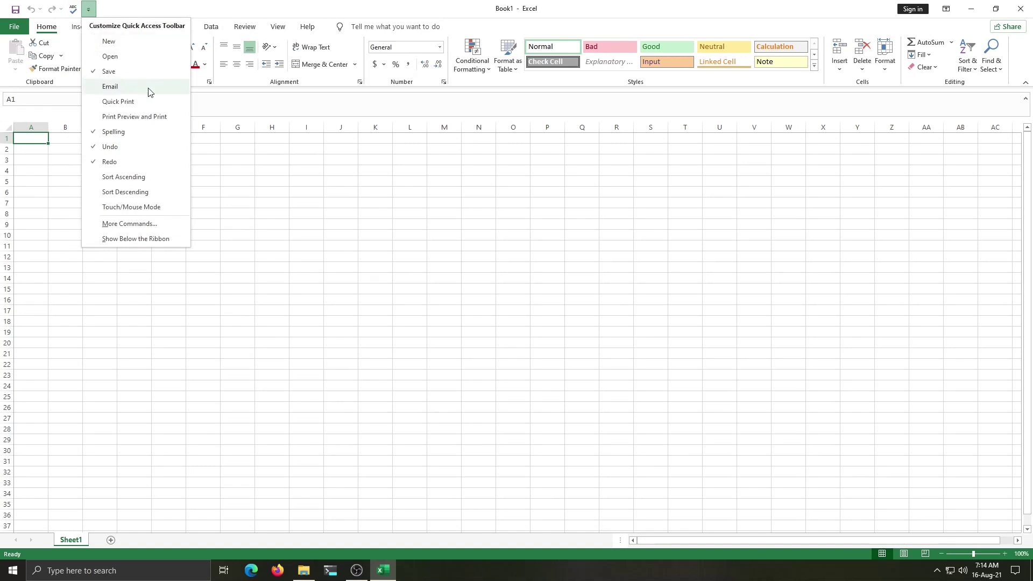
click(134, 117)
- Remove the Print Preview and Print and the Spelling commands from the Quick Access Toolbar
click(104, 9)
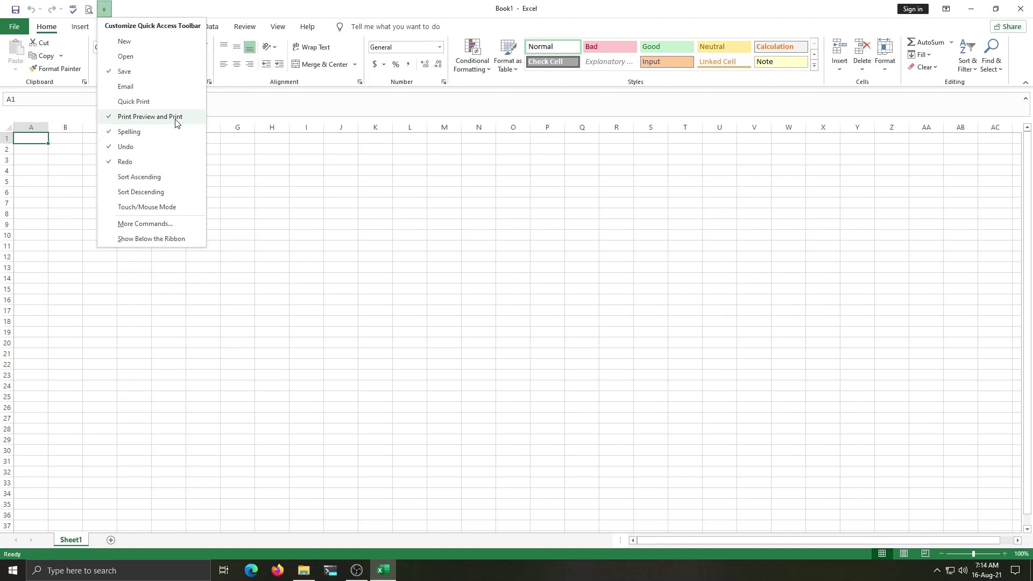
click(175, 118)
click(89, 9)
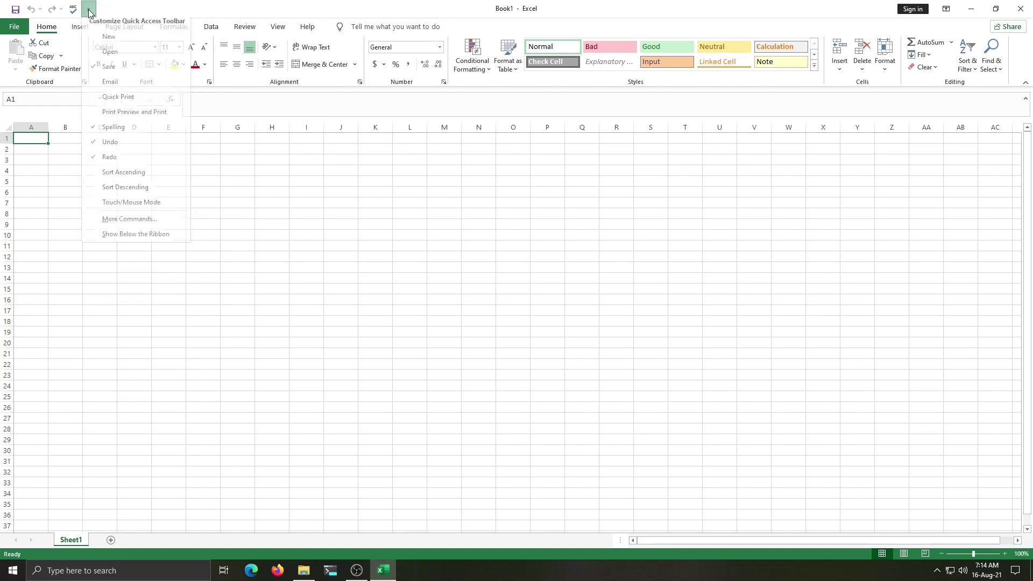
click(113, 127)
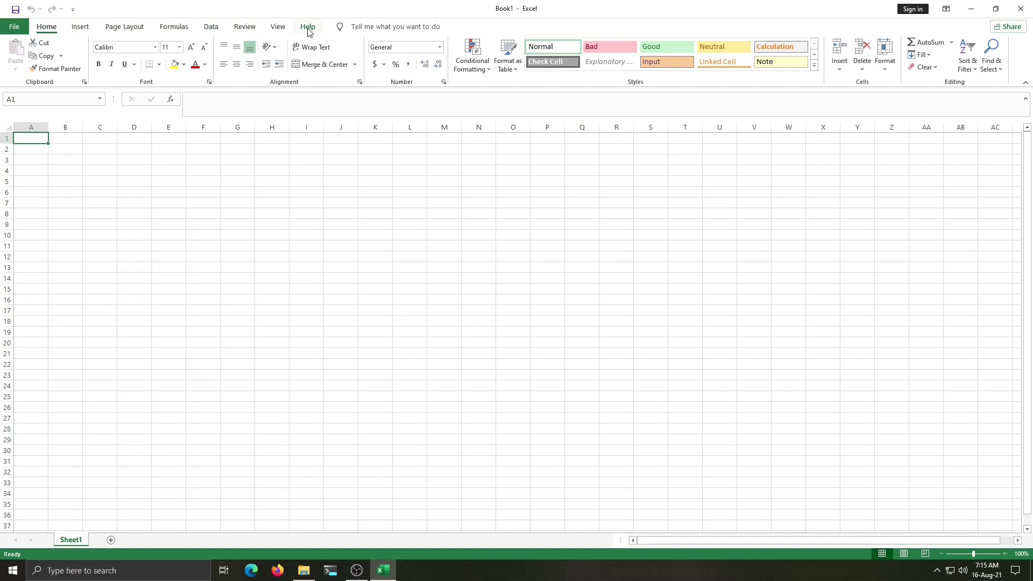
- Enter 1 in cell A1 and view the workbook's file-management commands before returning to the sheet
text(1)
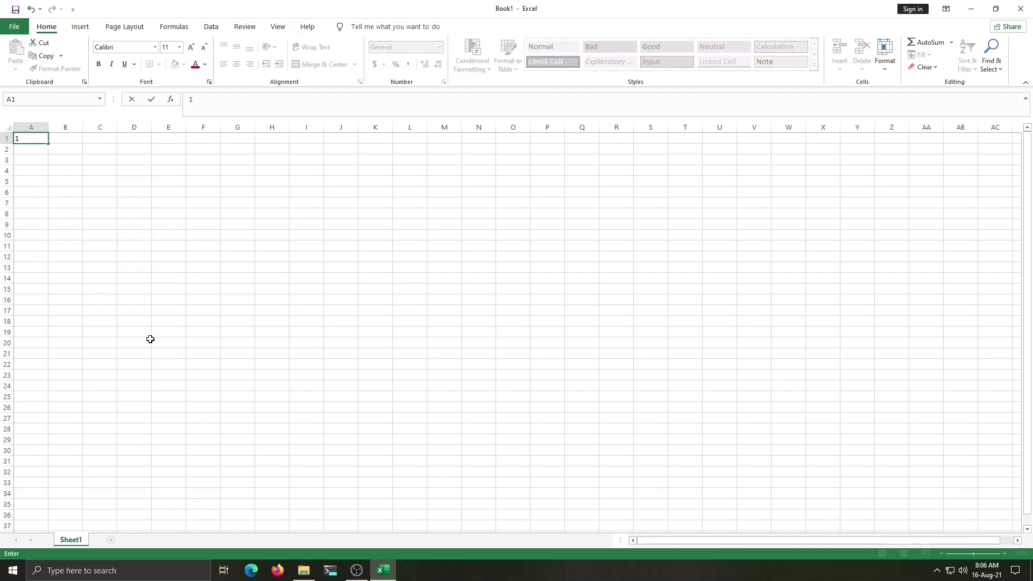
click(23, 30)
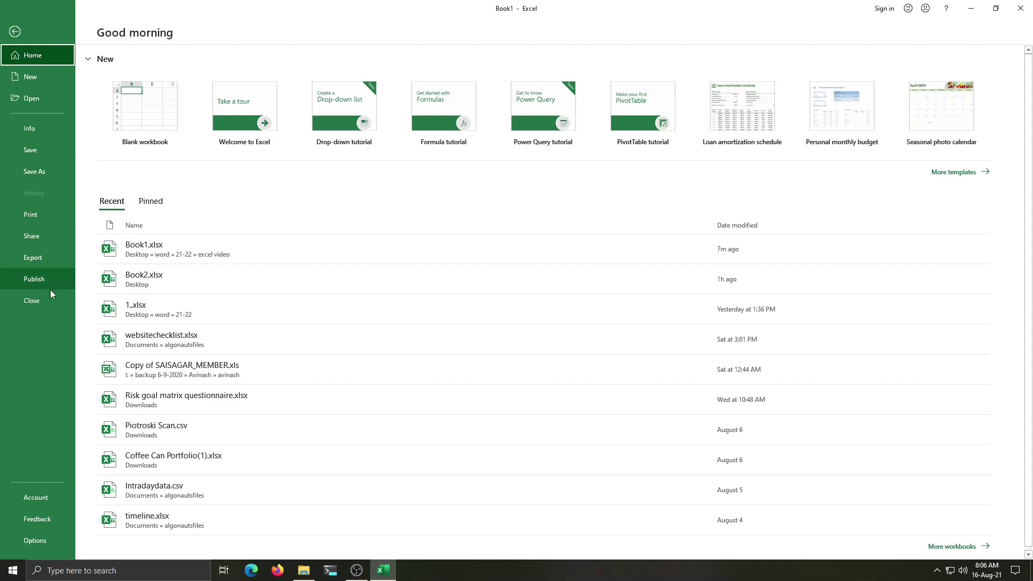
click(14, 32)
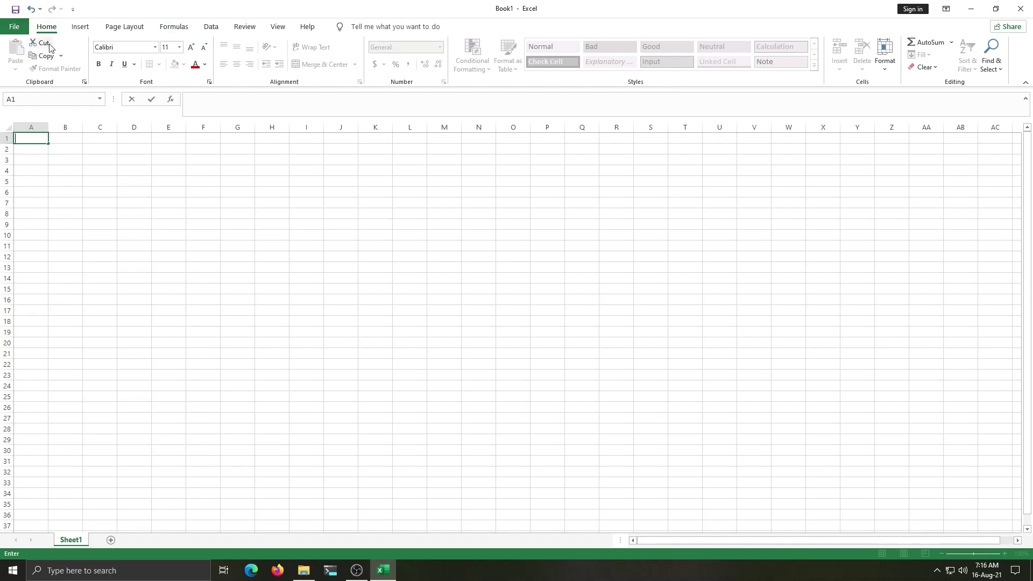
- Examine the Insert, Page Layout, Formulas, Data, Review, View and Help command sets, ending on Home
click(84, 30)
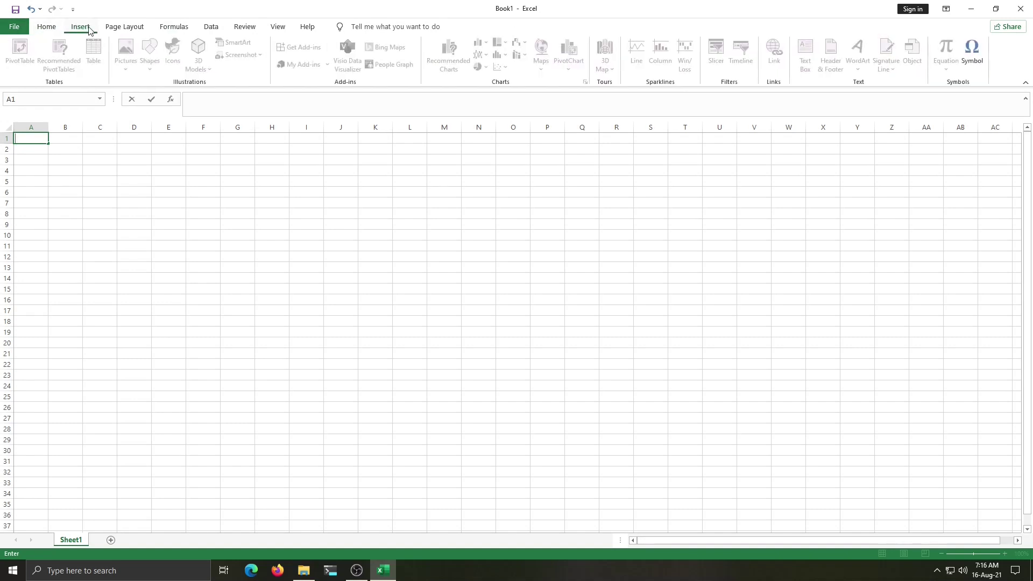
click(127, 33)
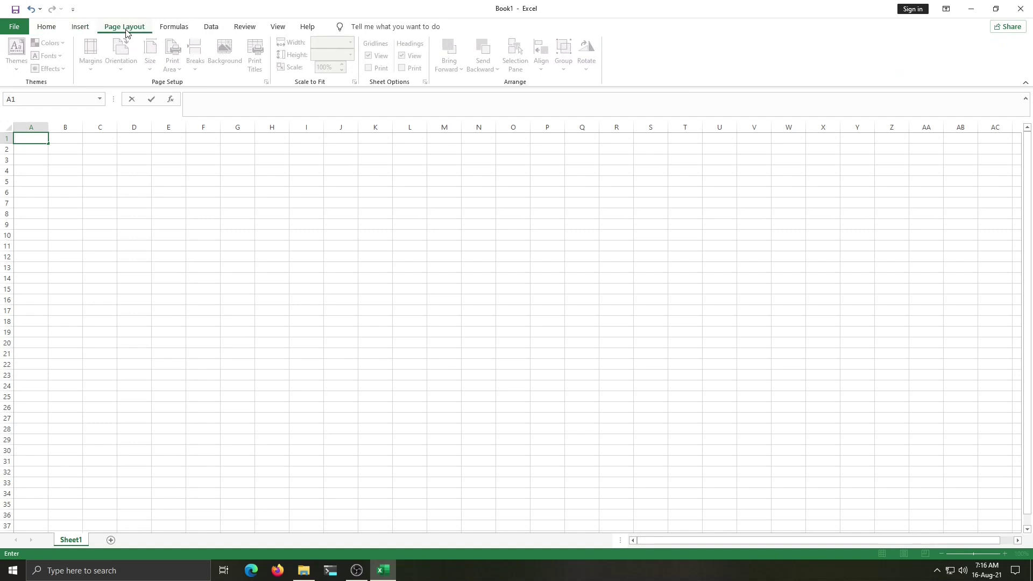
click(173, 30)
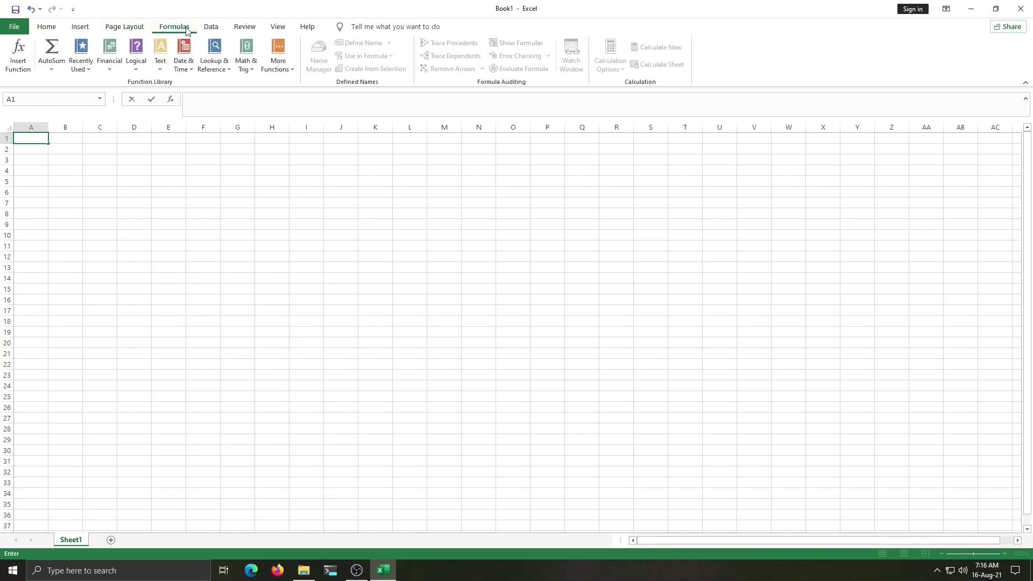
click(215, 30)
click(243, 30)
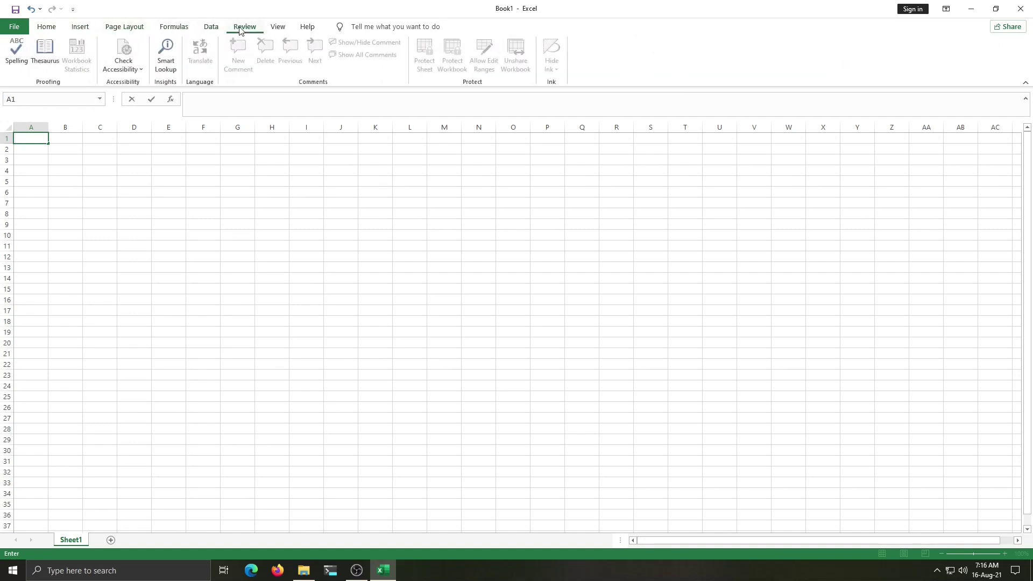
click(277, 30)
click(313, 30)
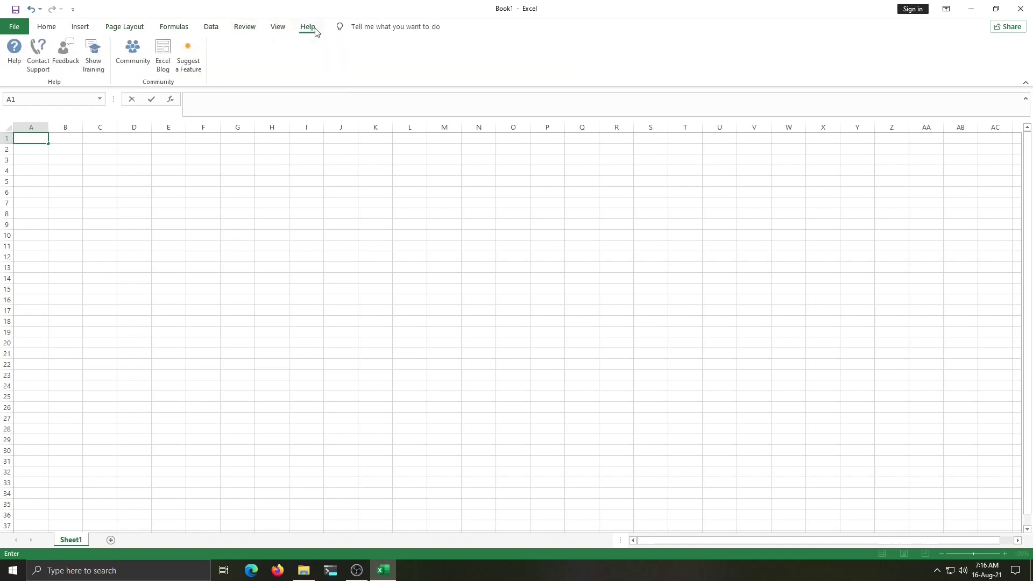
click(41, 30)
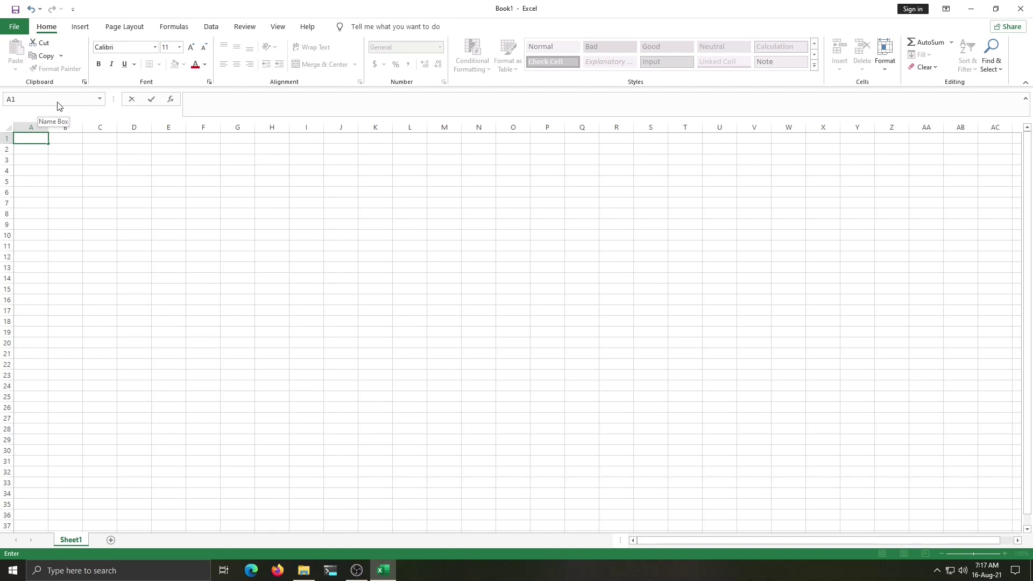
- Select several cells in turn, including G7, E8, M14, I13 and I10, to check each one's address in the Name Box
click(235, 201)
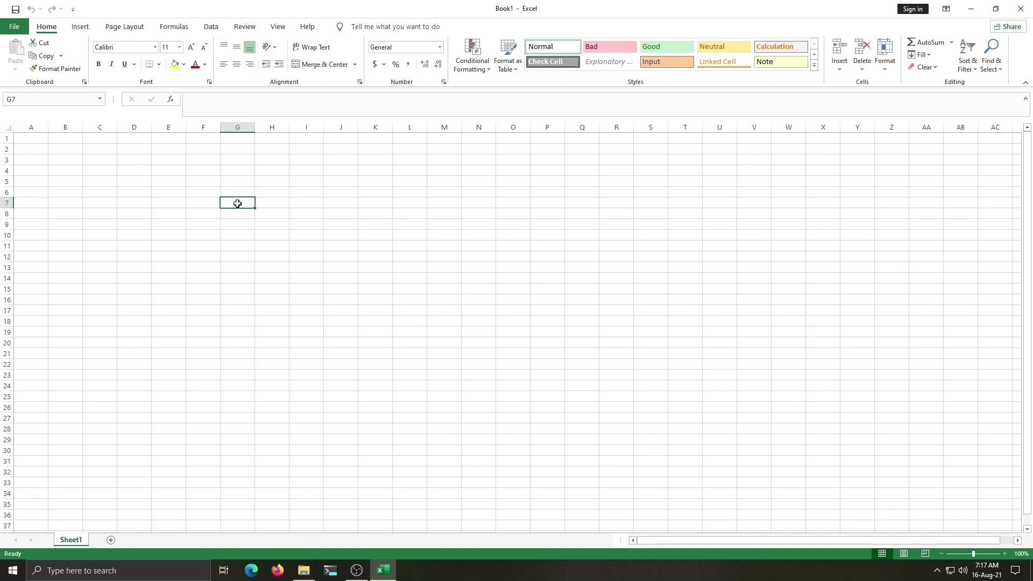
click(165, 215)
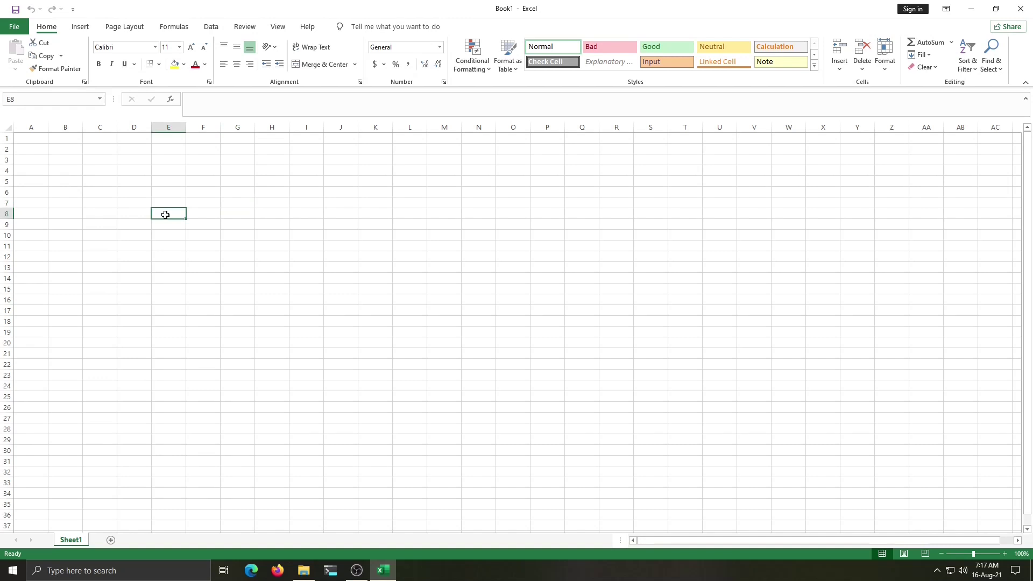
click(429, 279)
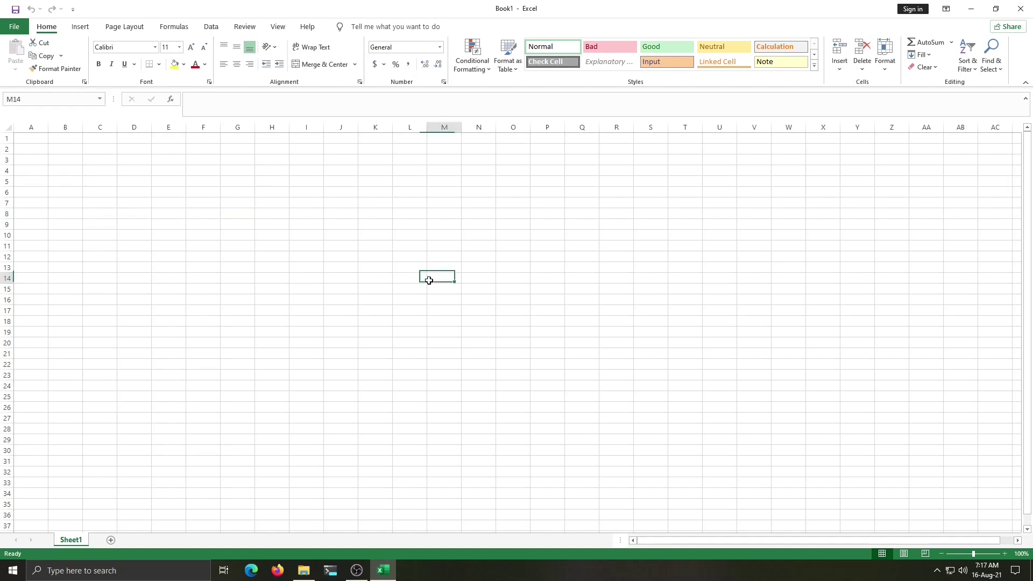
click(272, 304)
click(310, 269)
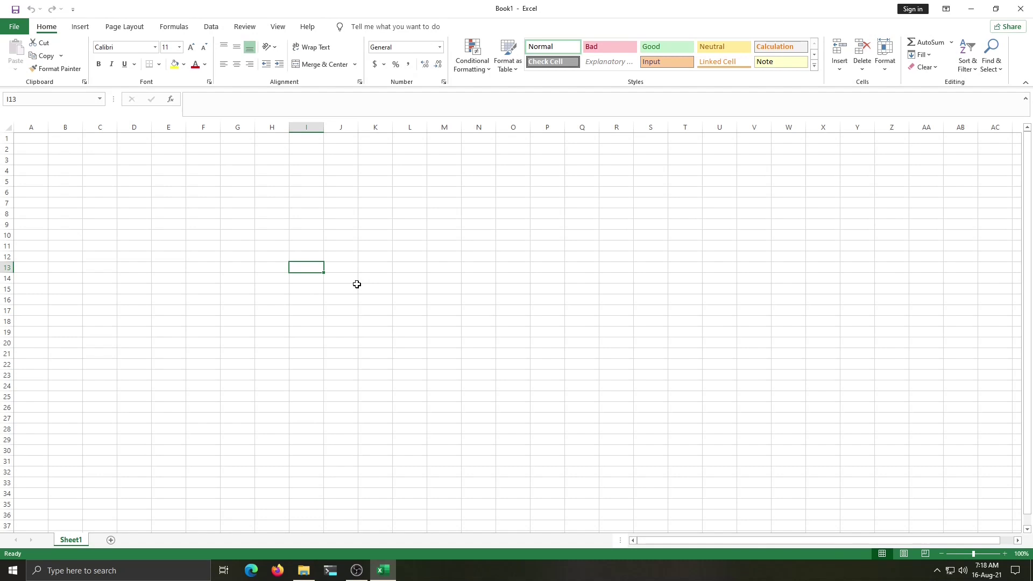
click(301, 231)
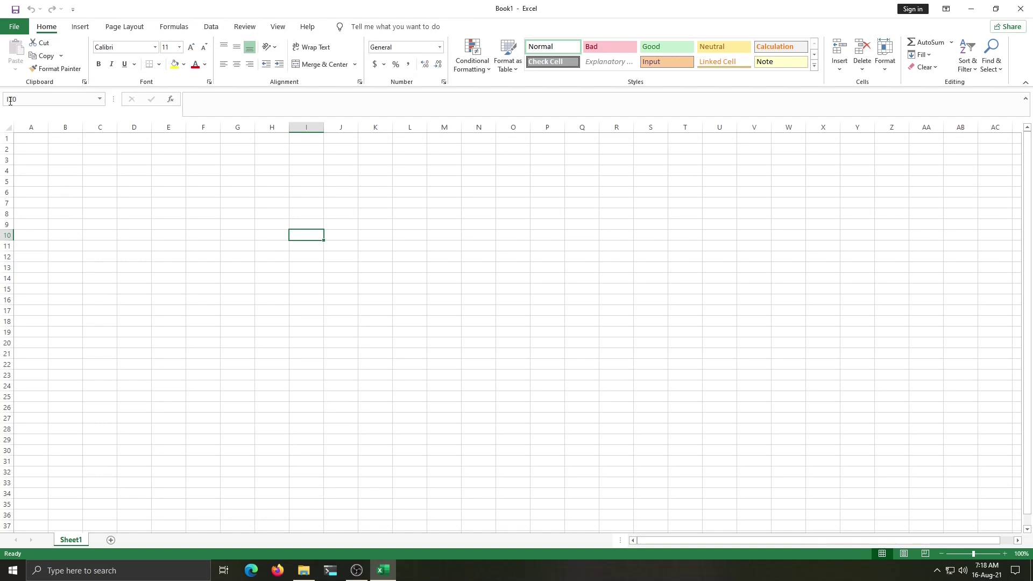
- Select cells A1, K8, O1, F7 and F4 in turn to examine cell addresses and the formula bar
click(36, 138)
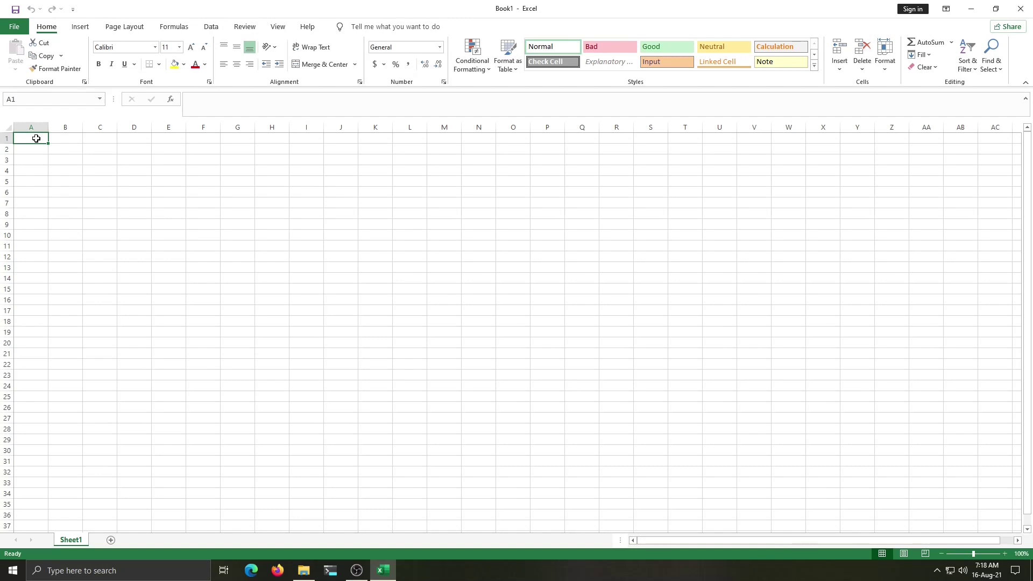
click(381, 215)
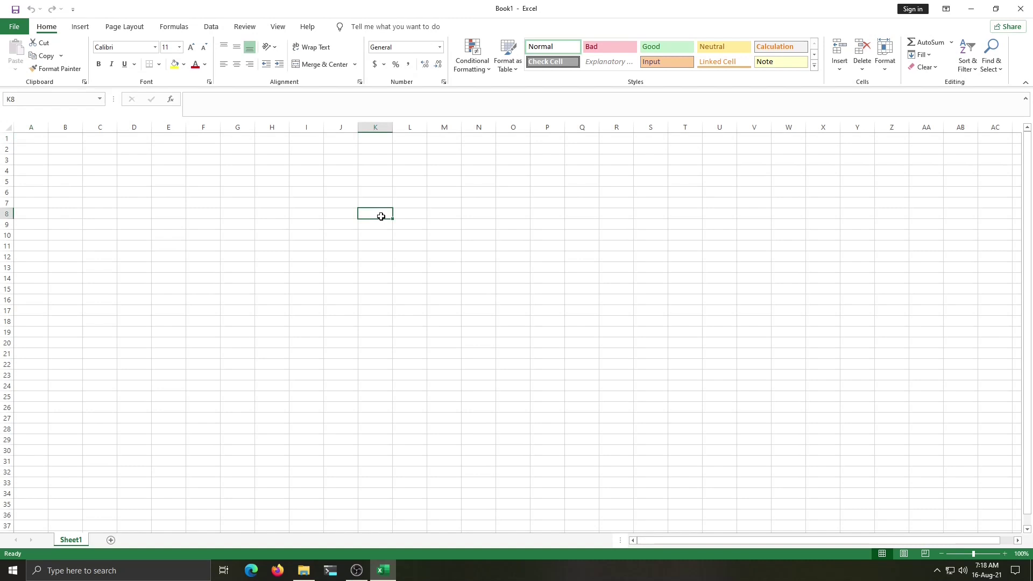
click(525, 137)
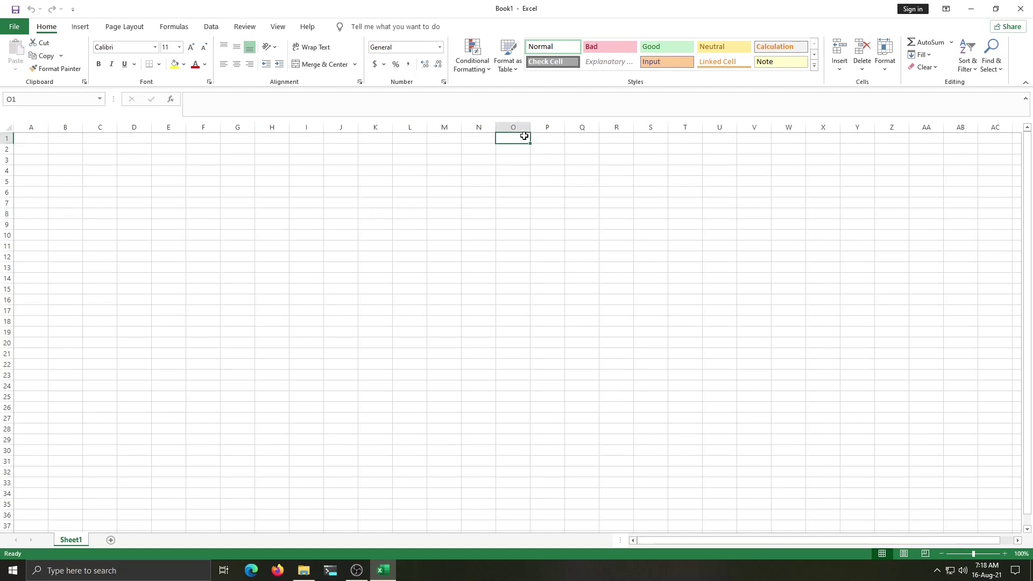
click(195, 200)
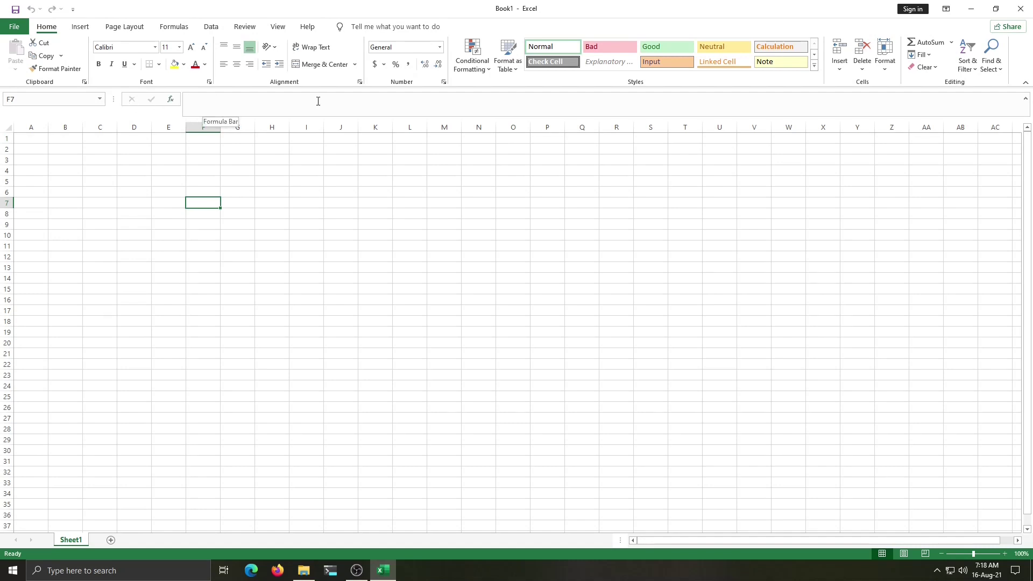
click(206, 167)
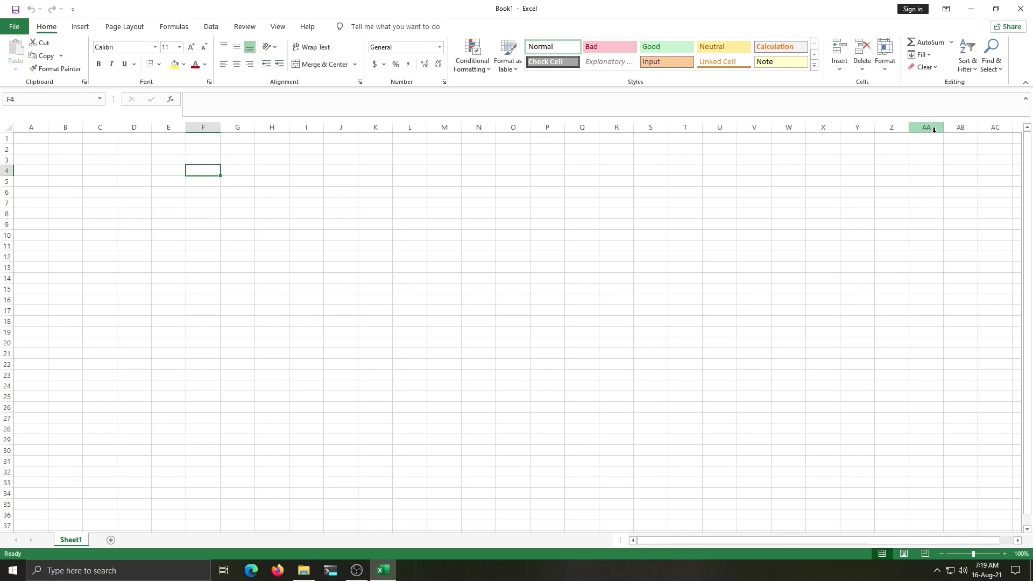
- Select the entire worksheet and clear that selection by selecting only cell C6
click(9, 127)
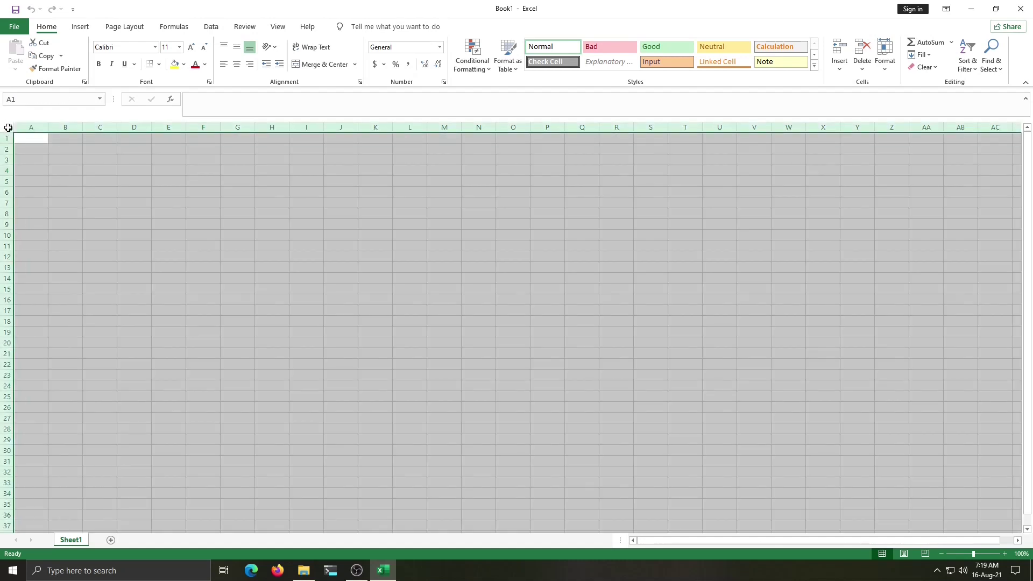
click(8, 127)
click(6, 127)
click(7, 127)
click(112, 193)
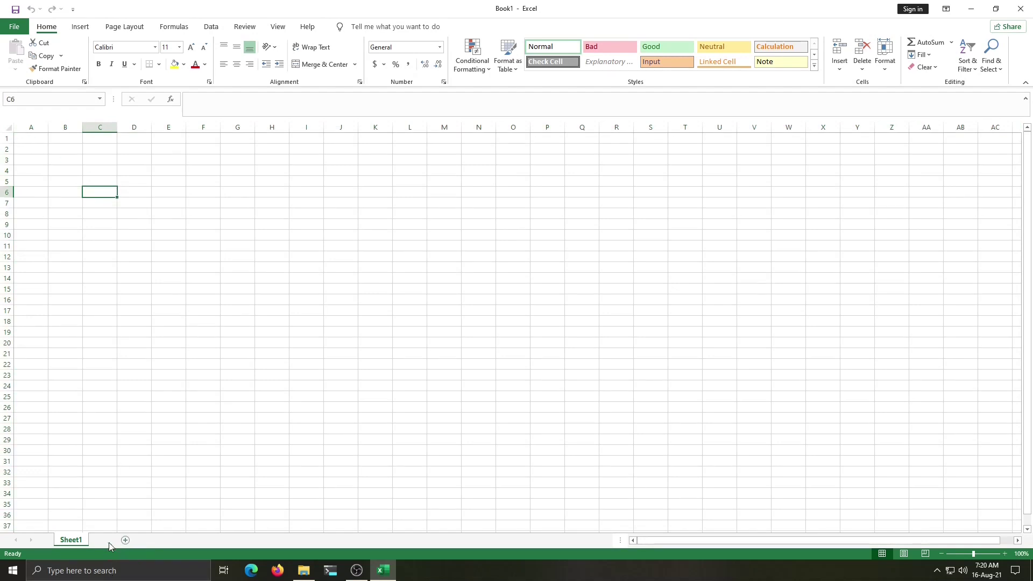
- Add two new worksheets, Sheet2 and Sheet3, after Sheet1
click(125, 540)
click(143, 540)
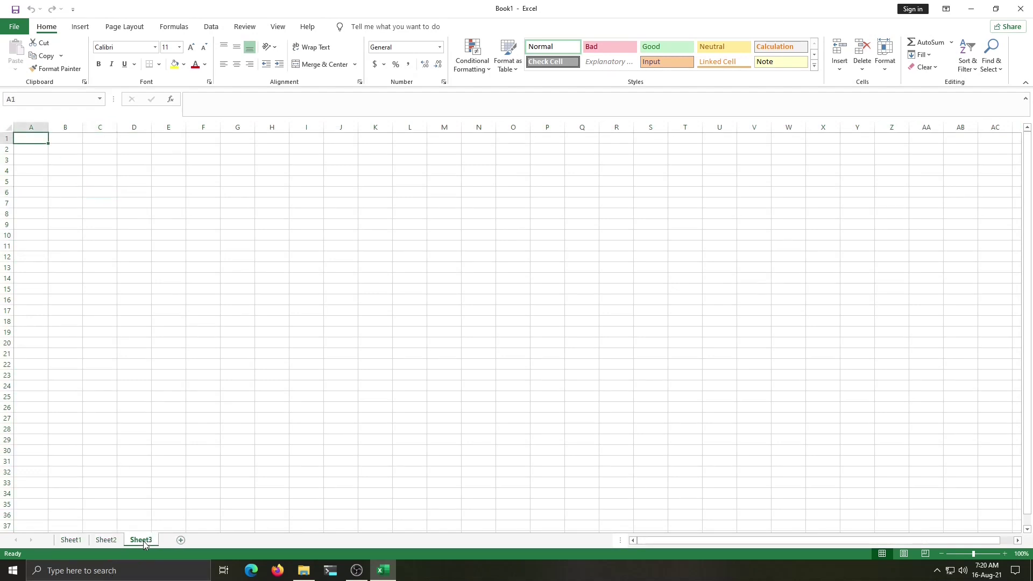
- Add three more worksheets, Sheet4, Sheet5 and Sheet6, and enter 1 in cell A1 of Sheet6
click(181, 540)
click(216, 540)
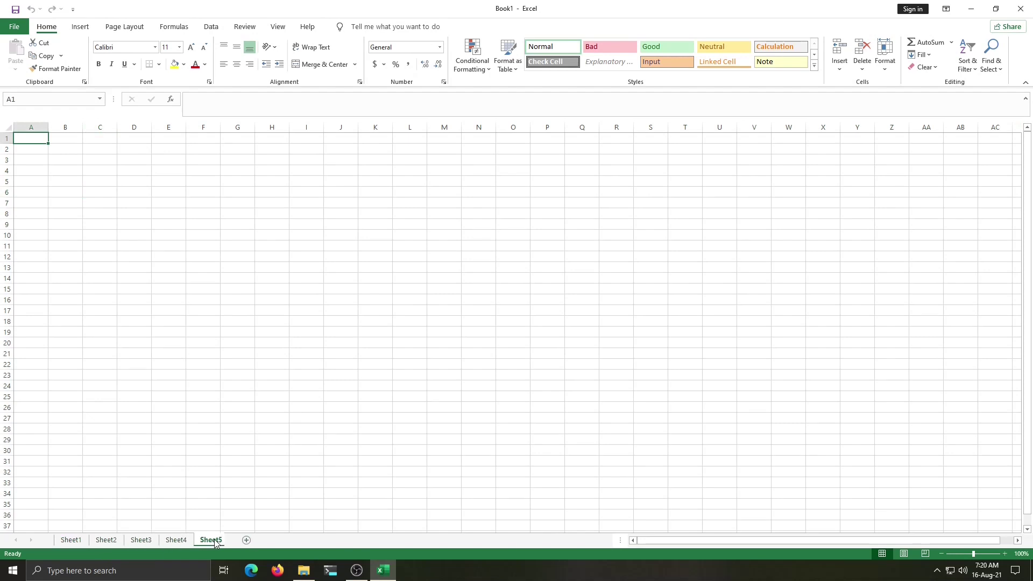
click(251, 540)
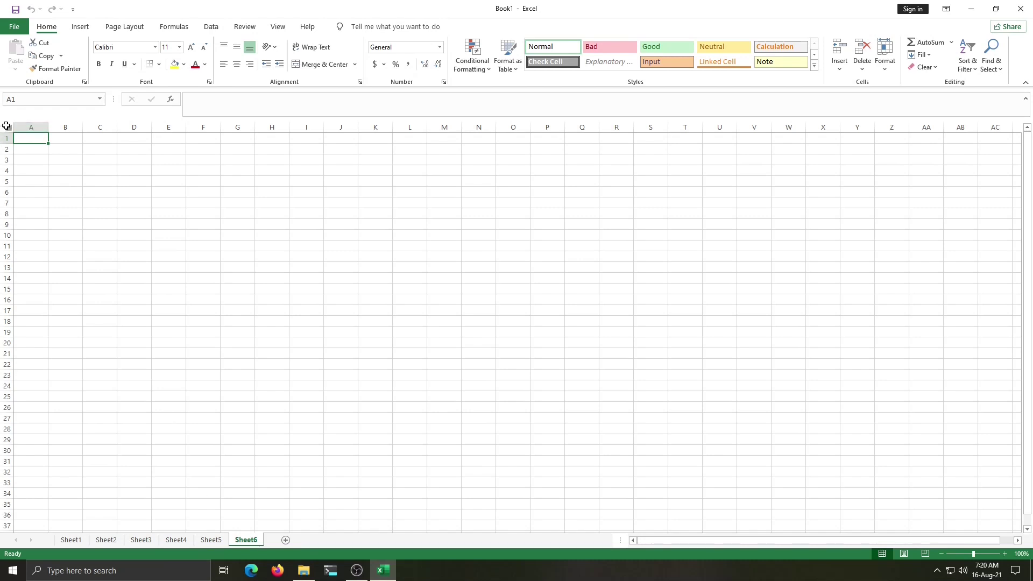
text(1)
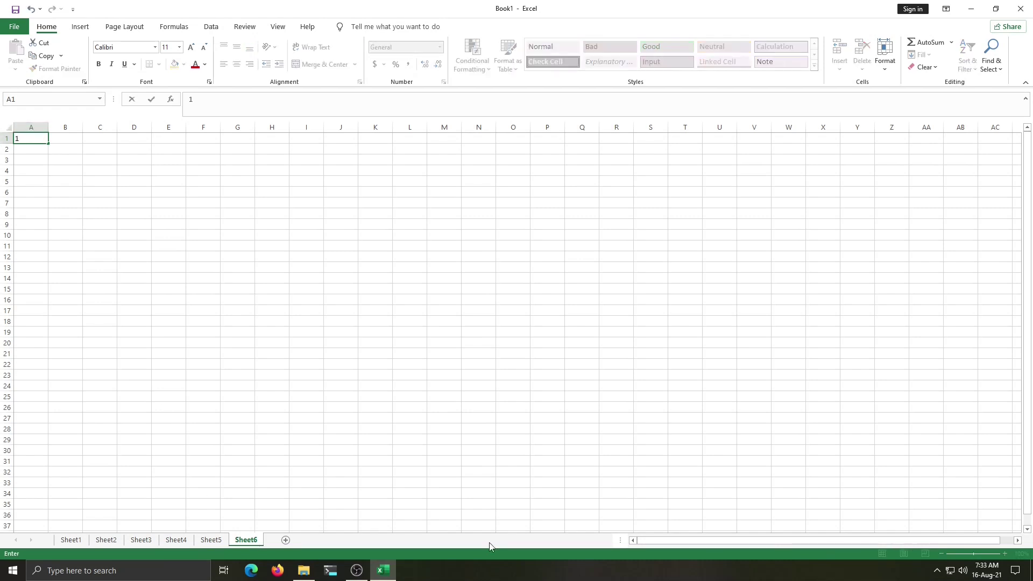
- Set the tab color of Sheet1 to dark red
click(71, 540)
right_click(74, 543)
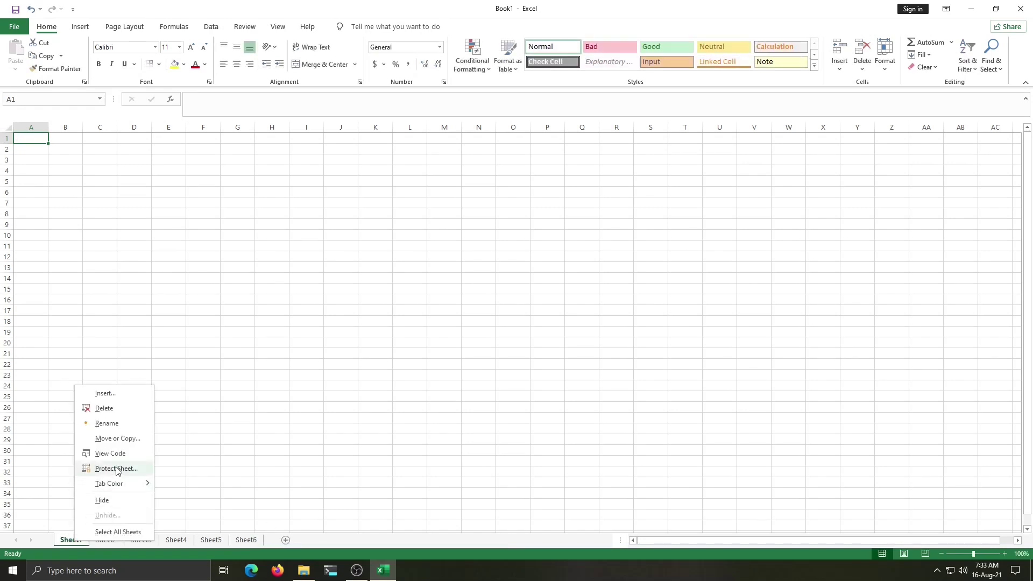
mouse_move(114, 486)
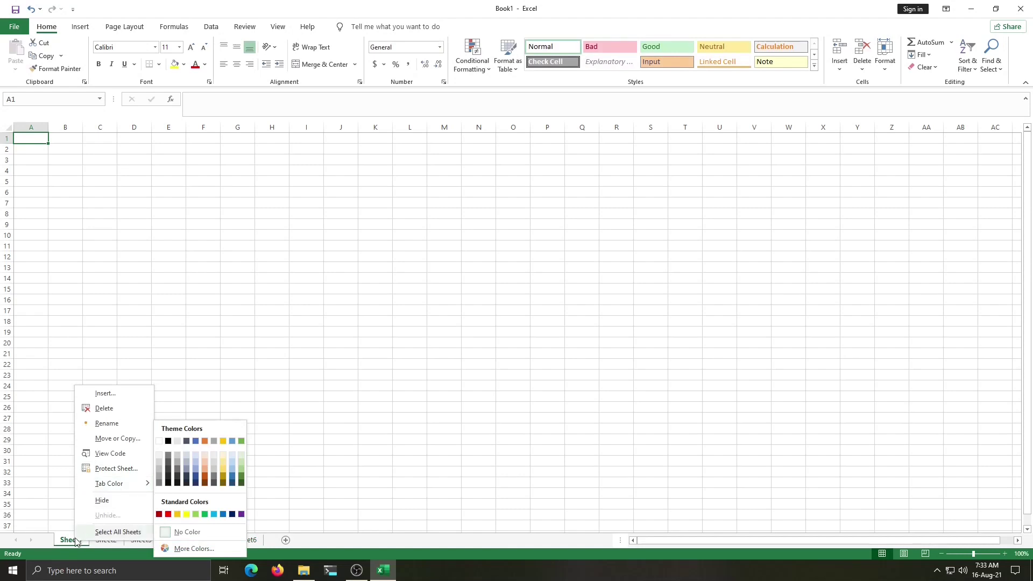
click(169, 512)
- Set the tab color of Sheet2 to purple and the tab color of Sheet3 to green
right_click(112, 544)
mouse_move(172, 483)
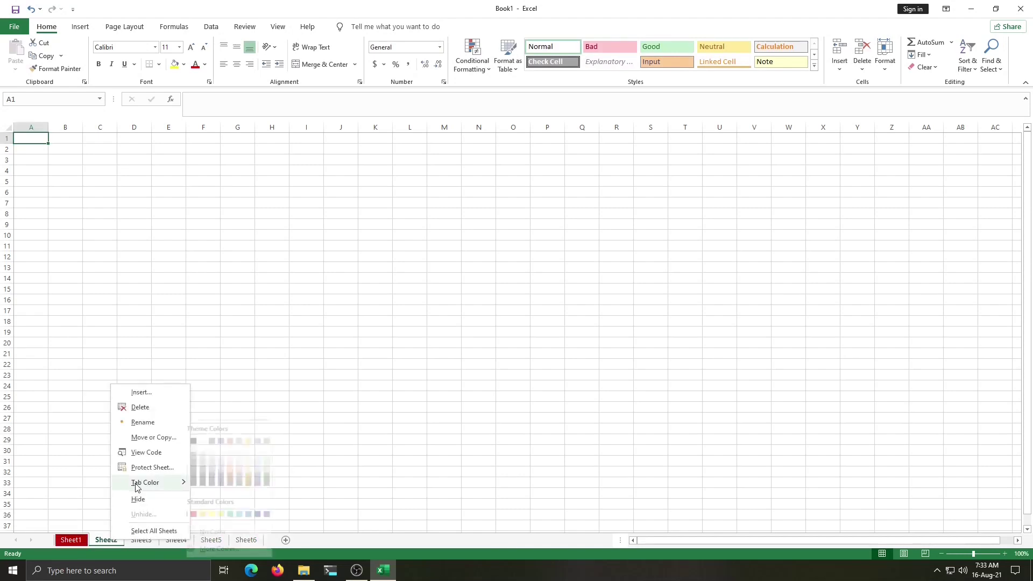
click(277, 514)
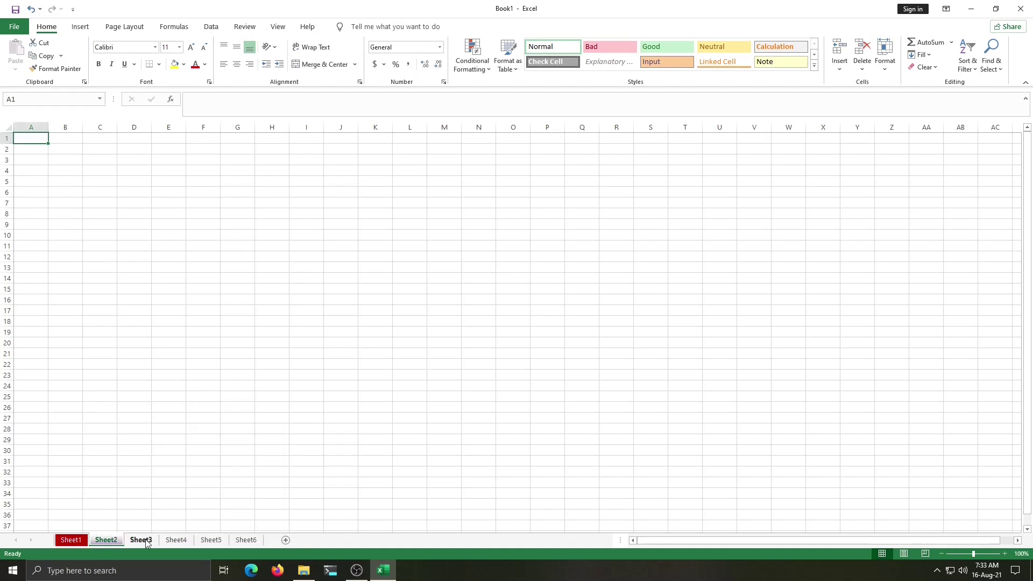
right_click(145, 541)
mouse_move(178, 489)
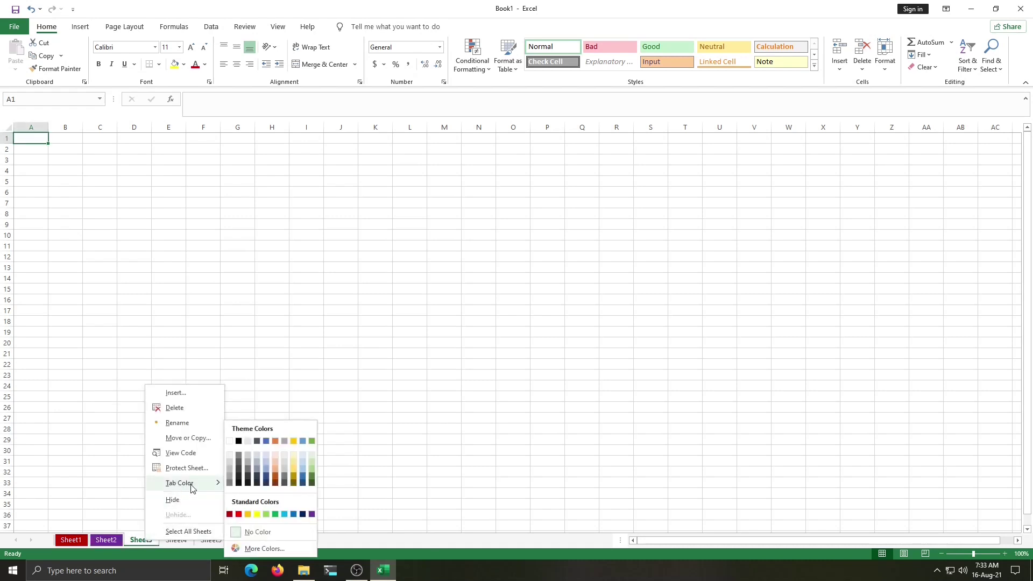
click(275, 514)
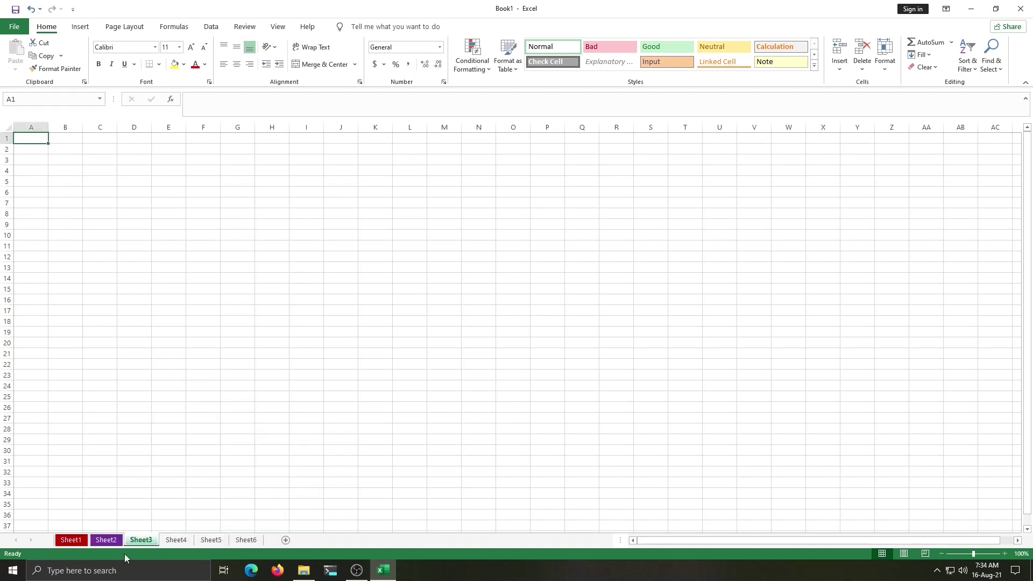
- Rename Sheet1 as VI and Sheet2 as VII
right_click(73, 541)
click(104, 419)
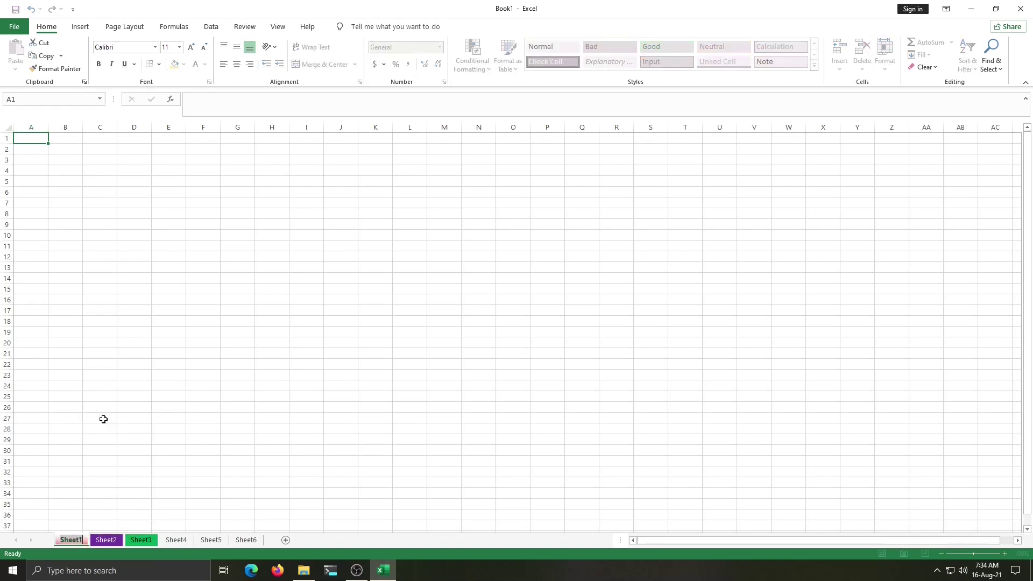
text(Vl)
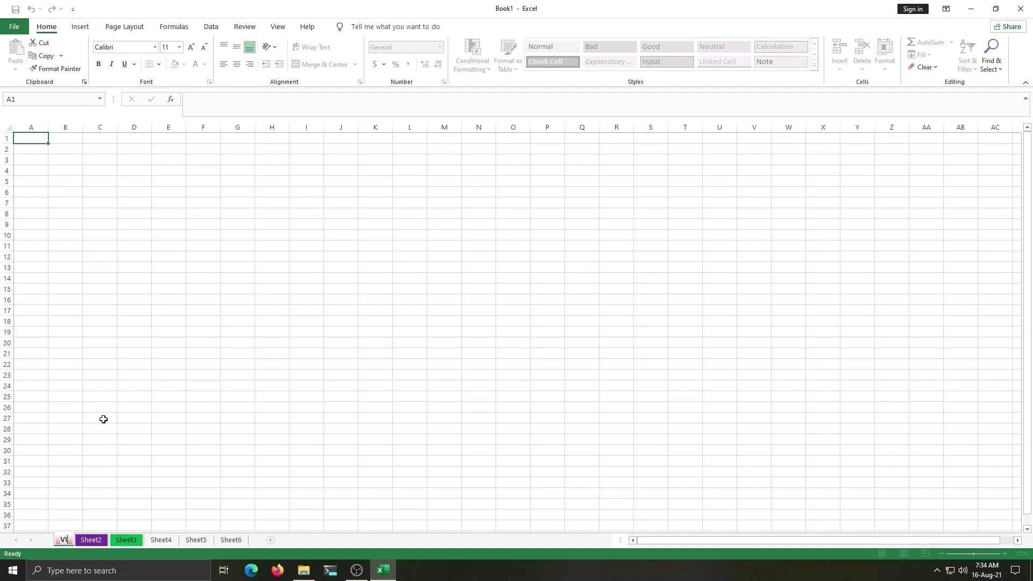
click(94, 541)
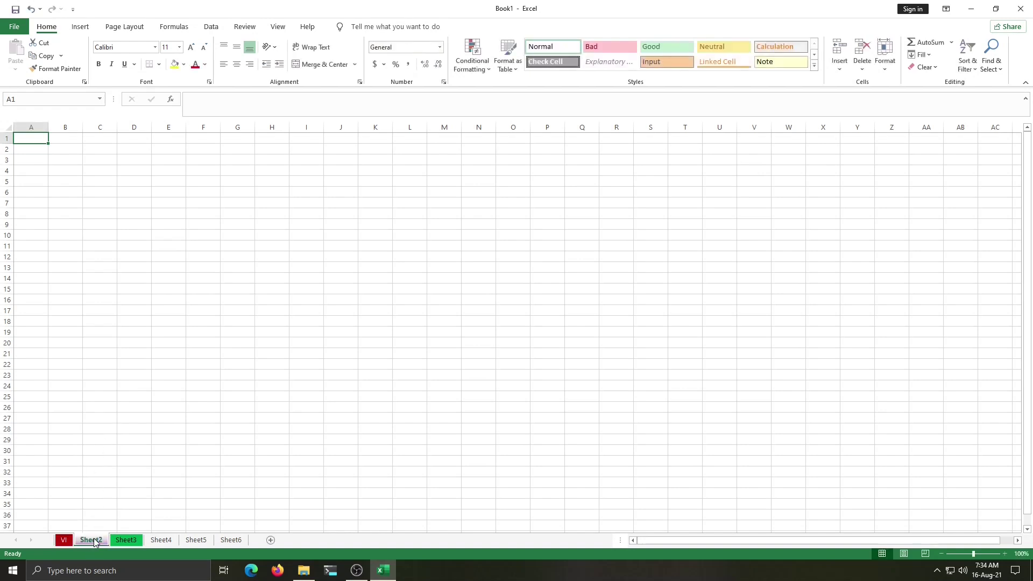
right_click(94, 541)
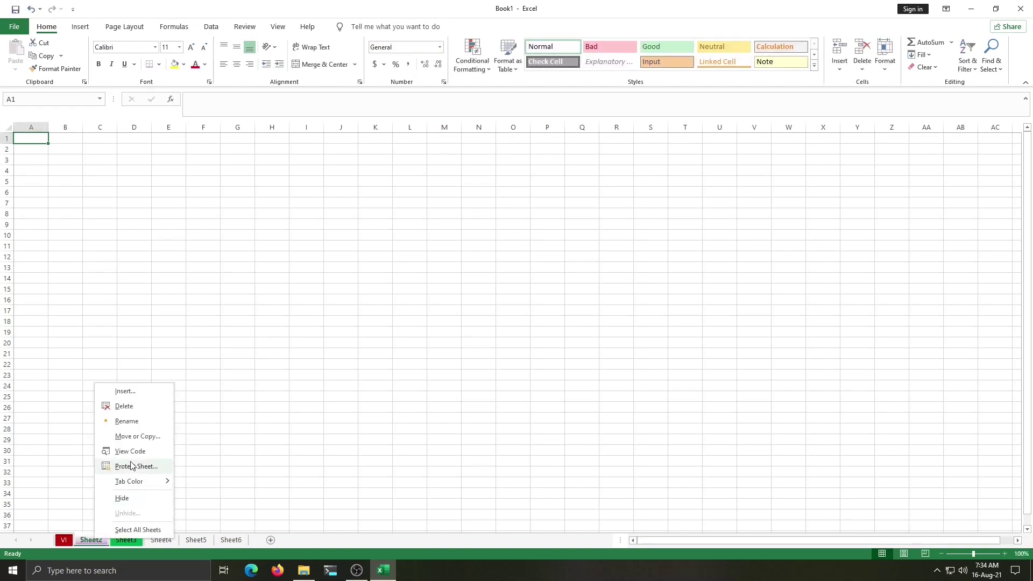
click(129, 421)
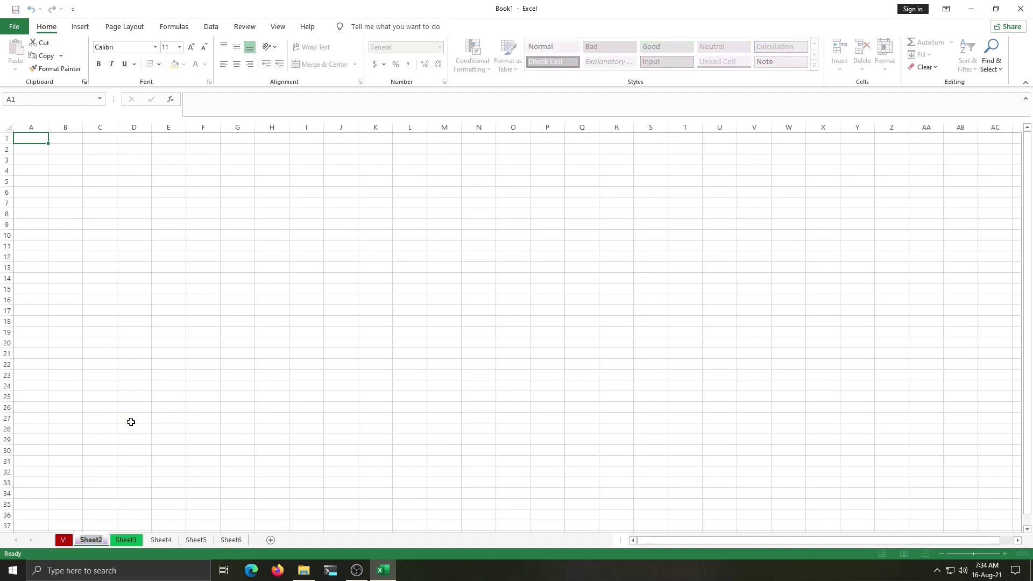
text(VII)
- Rename Sheet3 as IX and Sheet4 as VIII
right_click(112, 543)
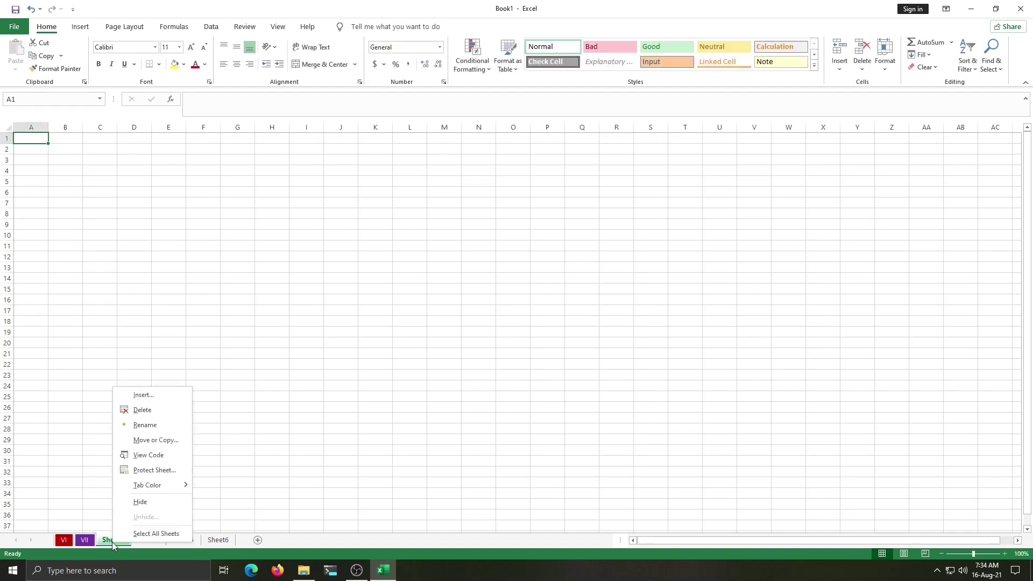
click(159, 425)
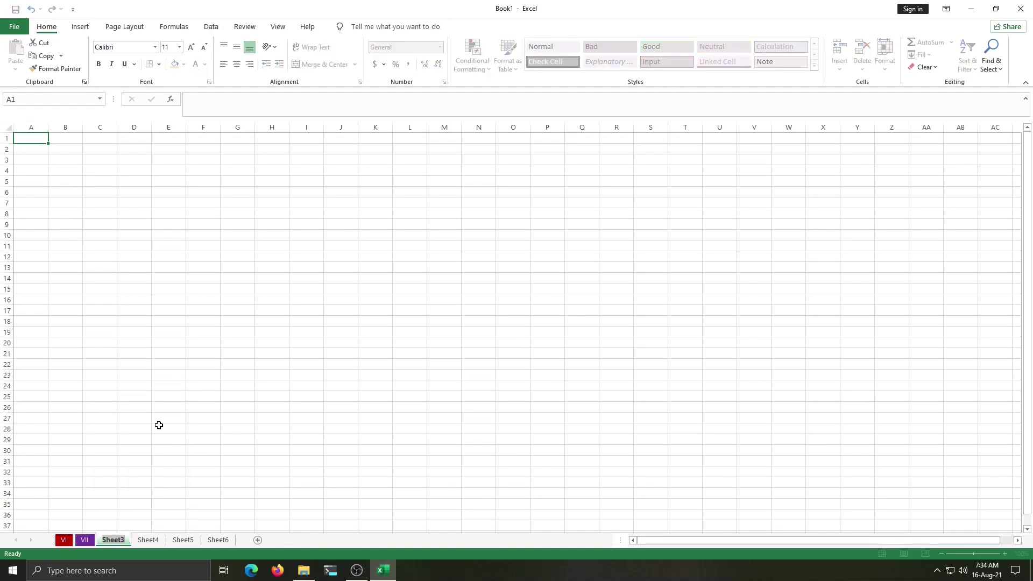
text(IX)
key(Return)
right_click(140, 541)
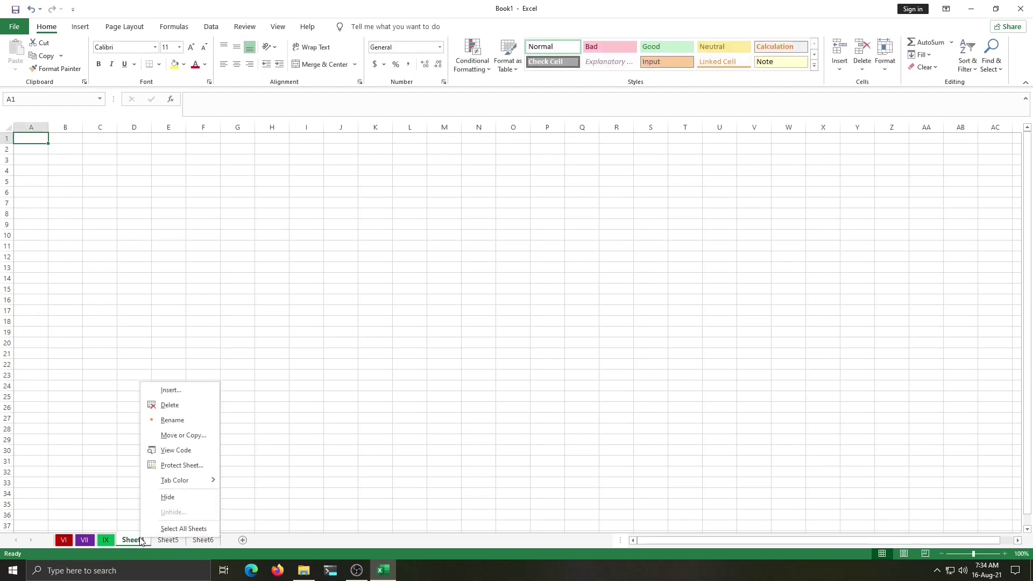
click(172, 421)
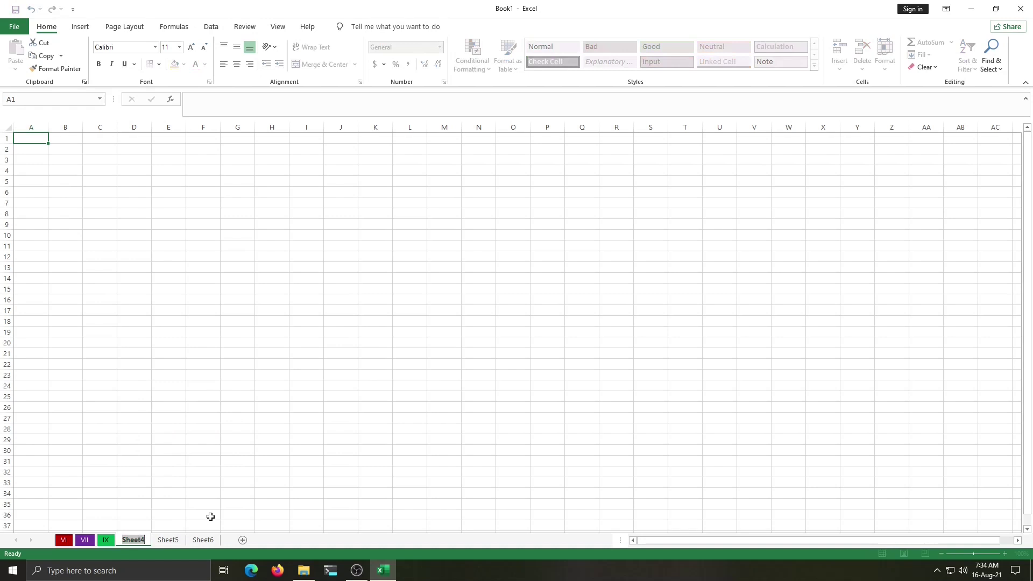
text(VIII)
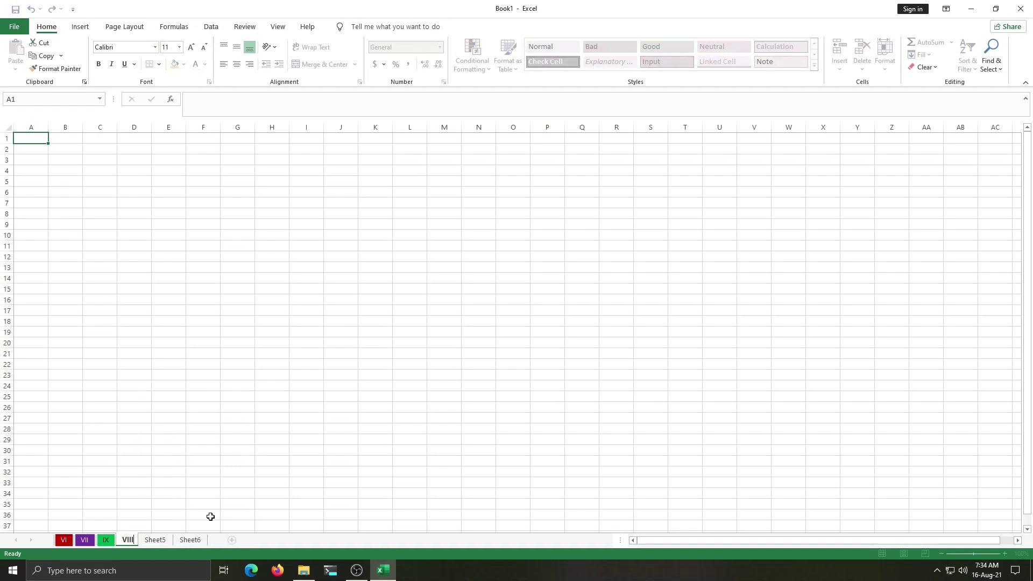
click(181, 507)
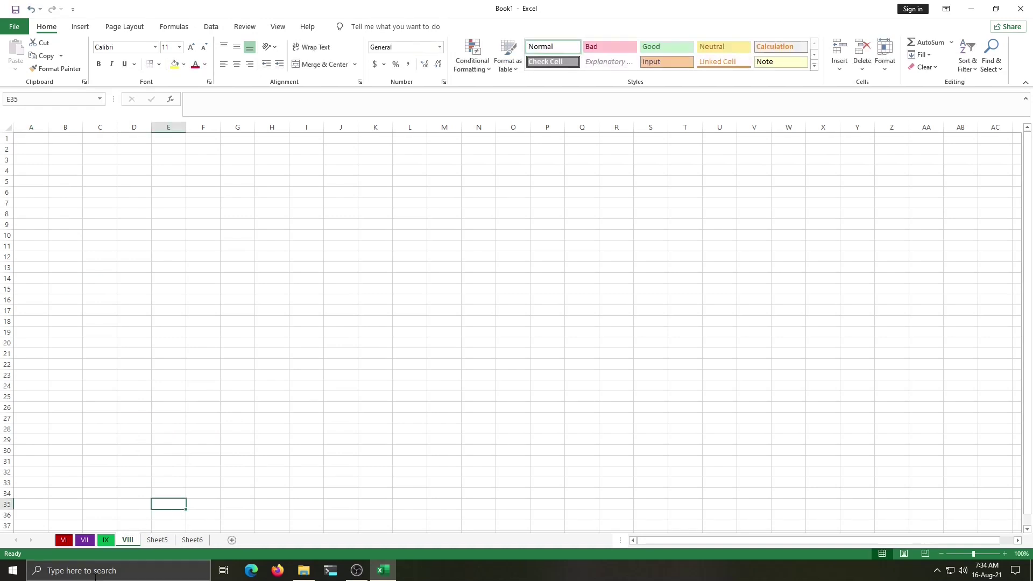
- Move sheet VIII so that it comes directly before sheet IX in the same workbook
right_click(122, 540)
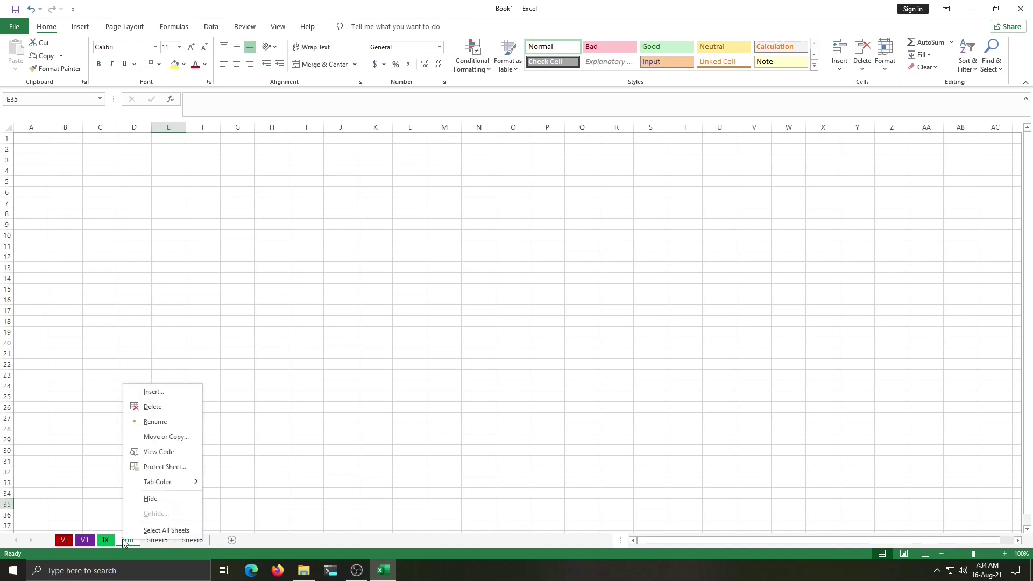
click(159, 438)
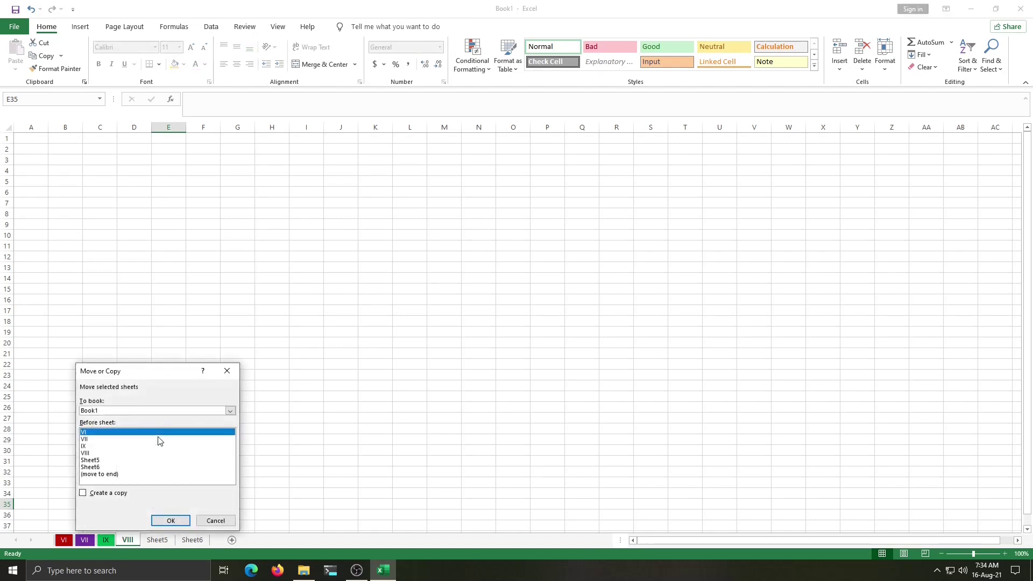
click(84, 446)
click(177, 521)
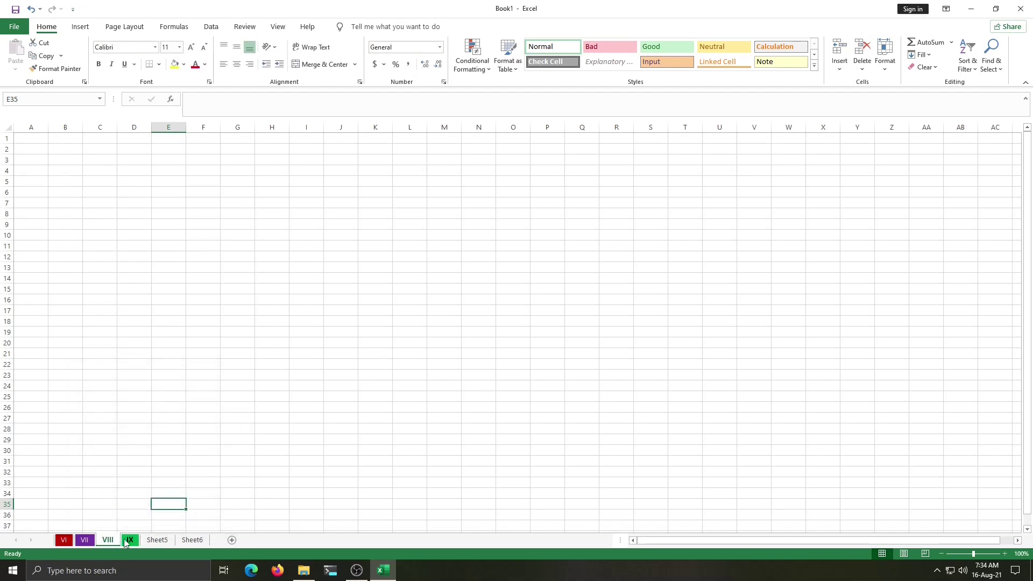
- Set the tab color of sheet VIII to dark orange and select cell C34
right_click(110, 539)
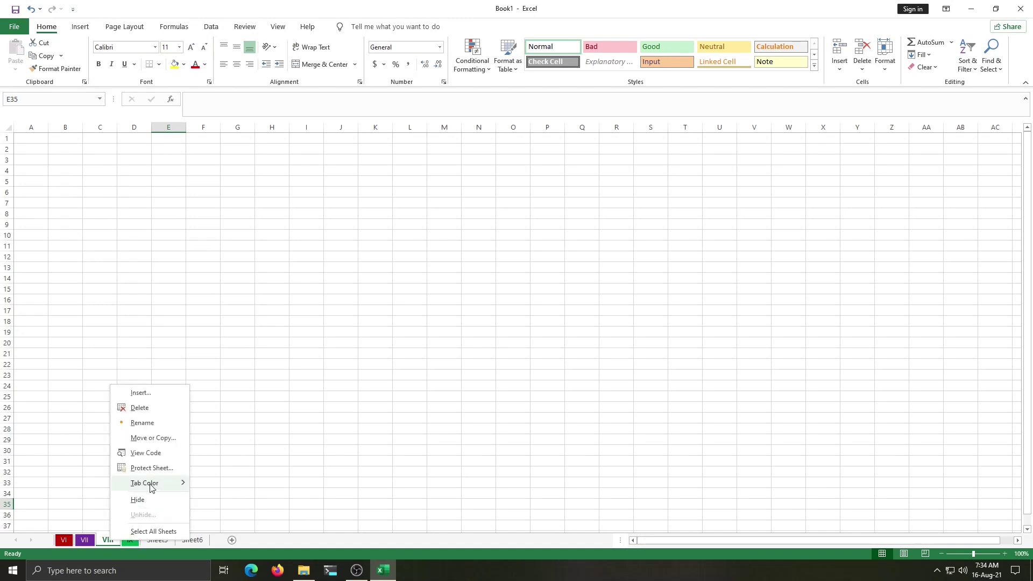
click(238, 492)
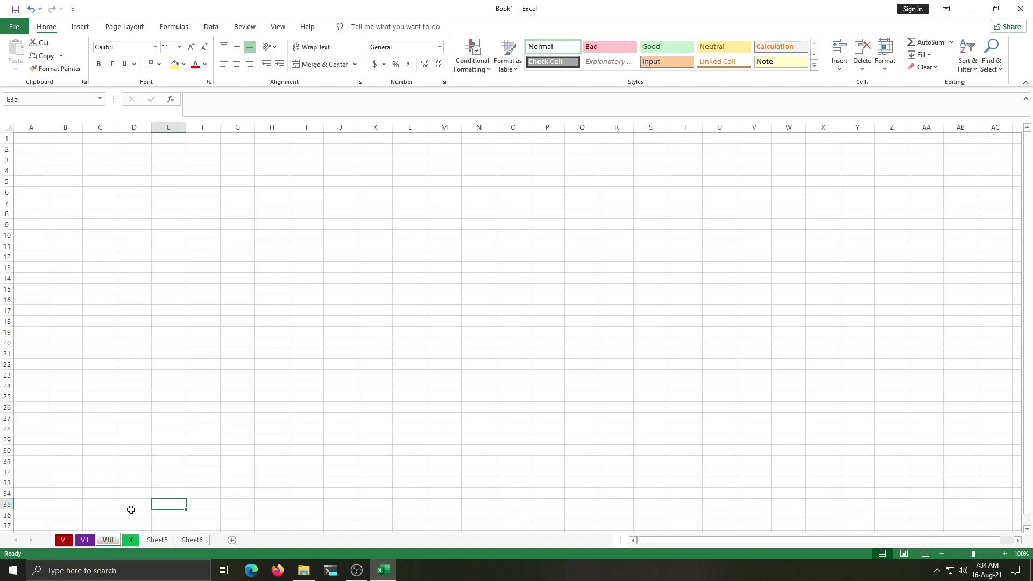
click(84, 491)
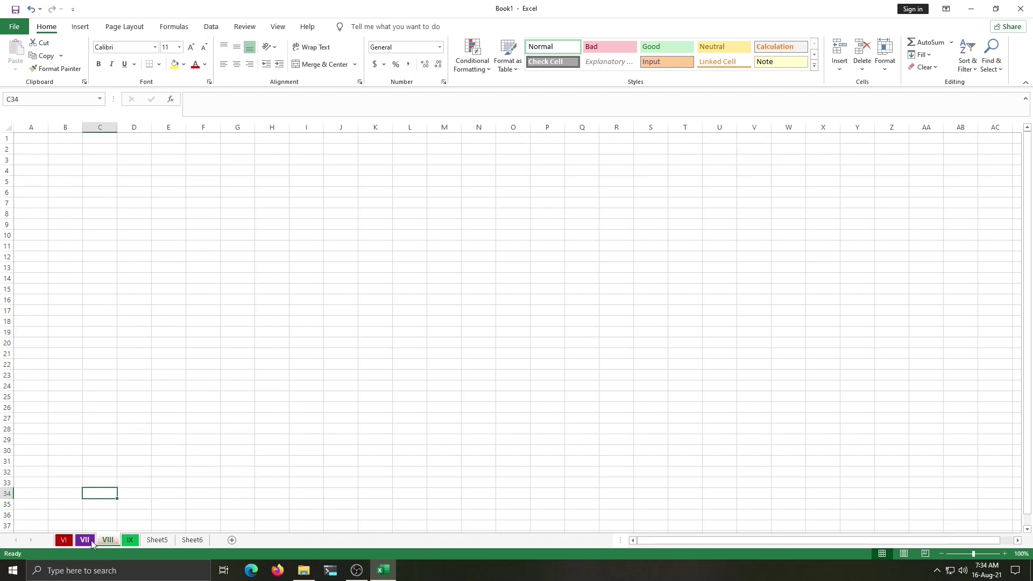
- On sheet VI, enter 1 in cell A1 at font size 16 and copy it down through A21
click(60, 541)
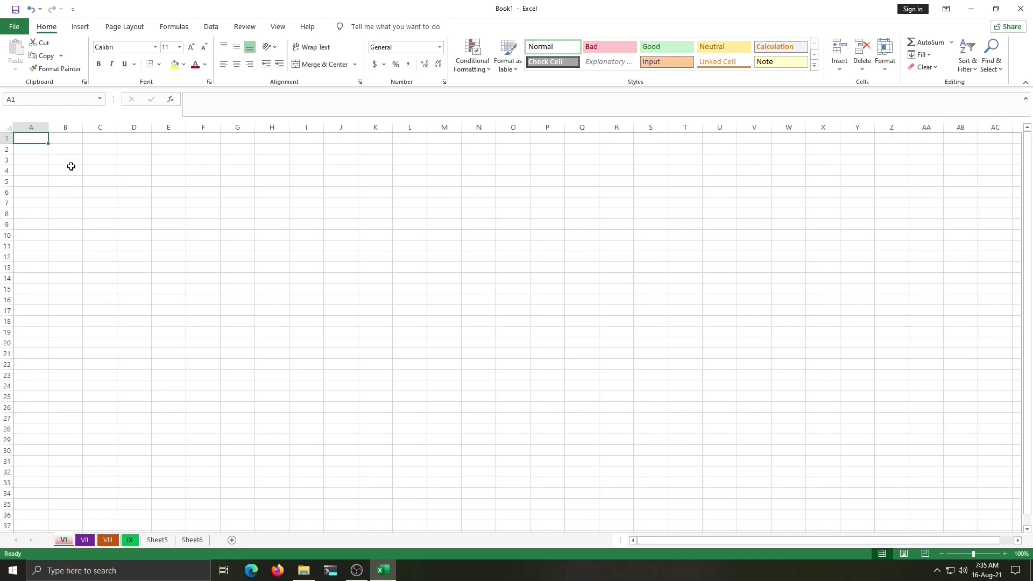
text(1)
key(Return)
click(38, 139)
click(191, 47)
click(191, 48)
click(191, 48)
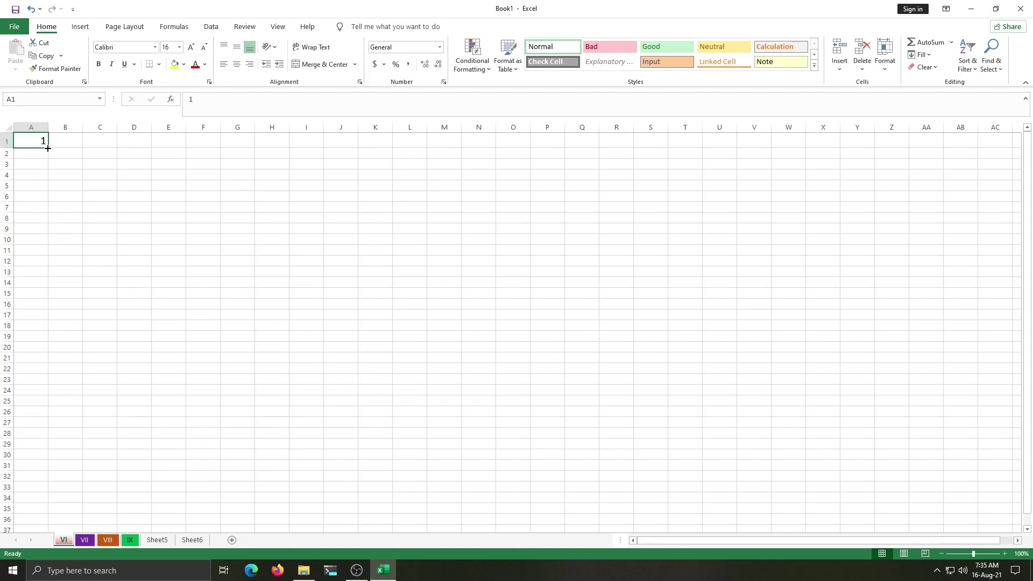
drag(47, 148, 50, 358)
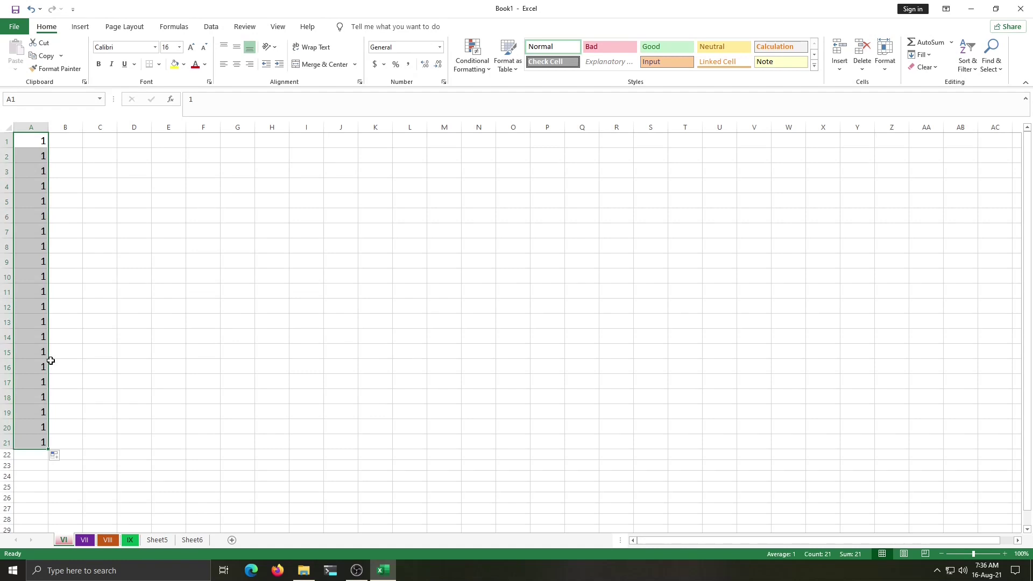
- Enter 2 in cell C1 and copy it down through C21
click(108, 139)
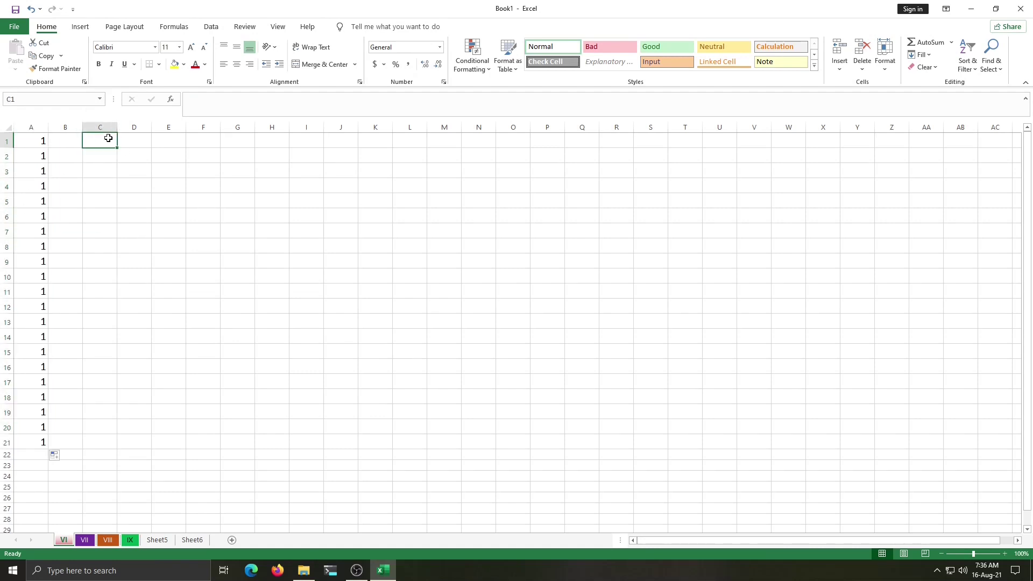
text(2)
key(Return)
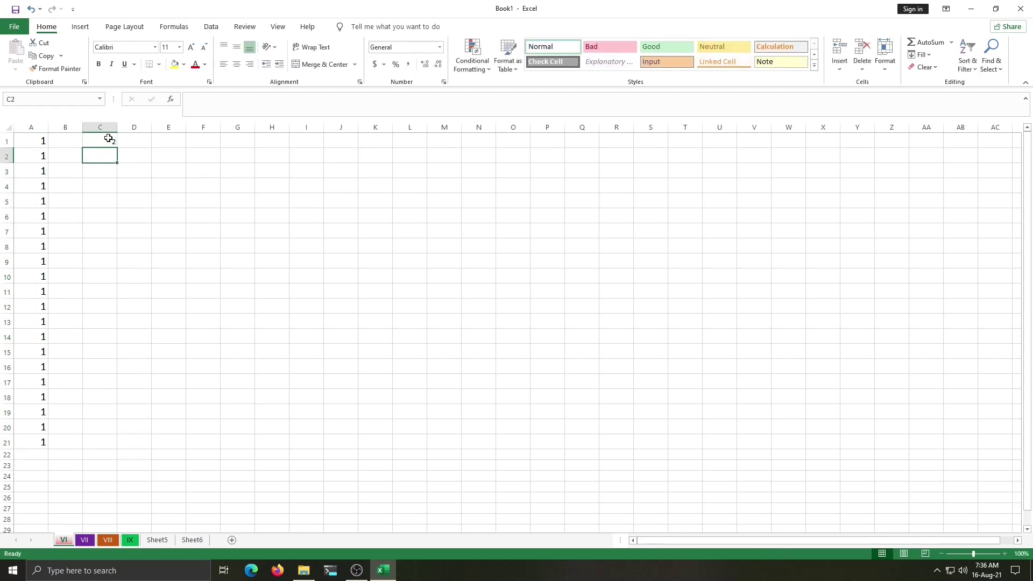
click(108, 138)
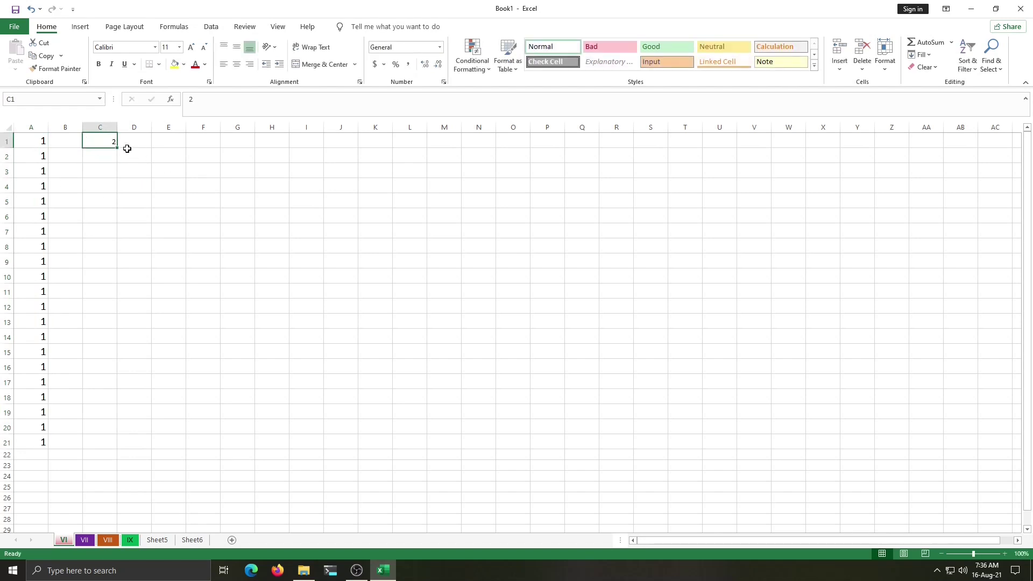
drag(117, 148, 107, 447)
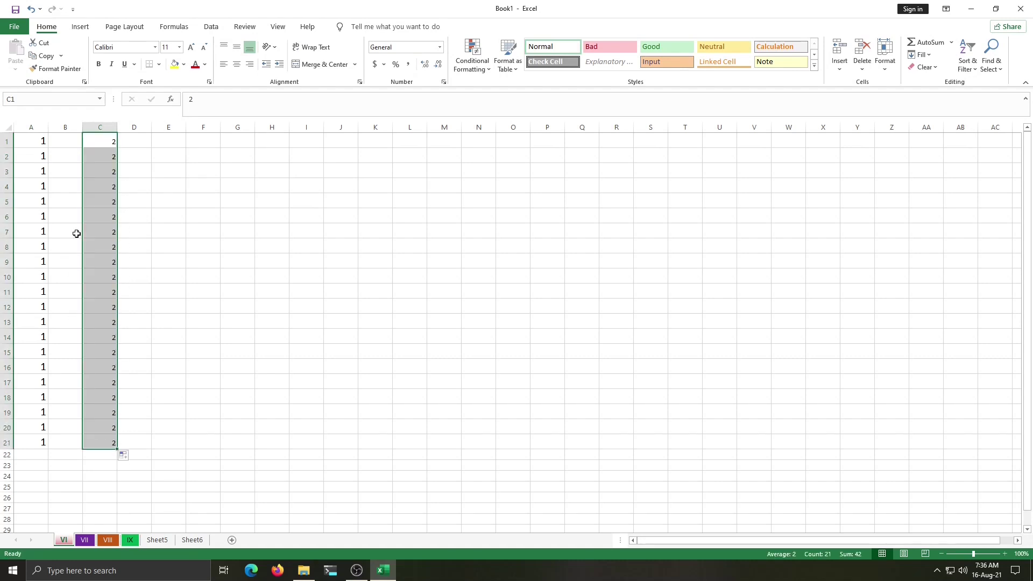
- Increase the font size of cells C1:C21 to 20 and clear the selection by selecting cell E3
click(193, 48)
click(192, 48)
click(193, 48)
click(192, 48)
click(192, 48)
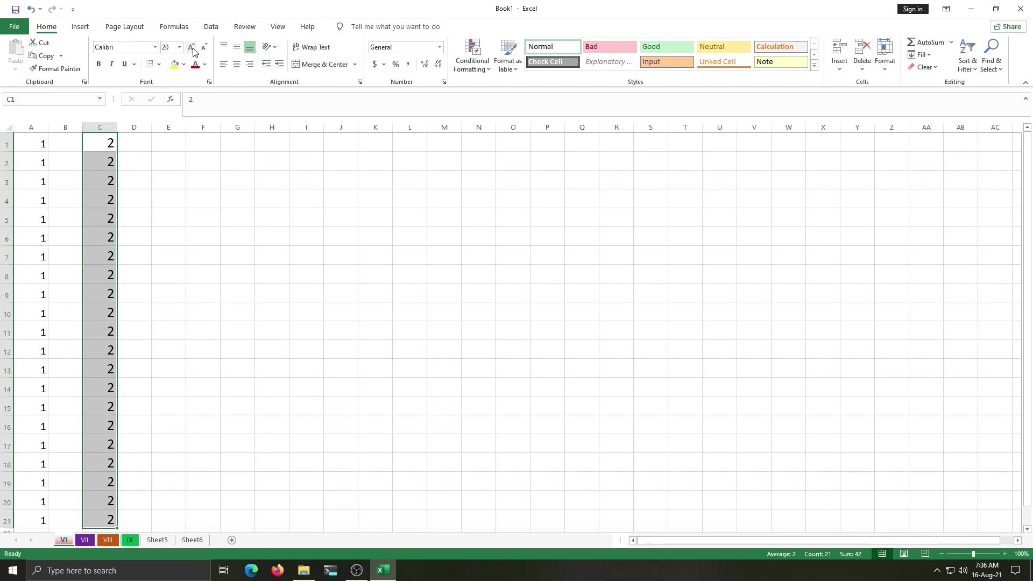
click(169, 175)
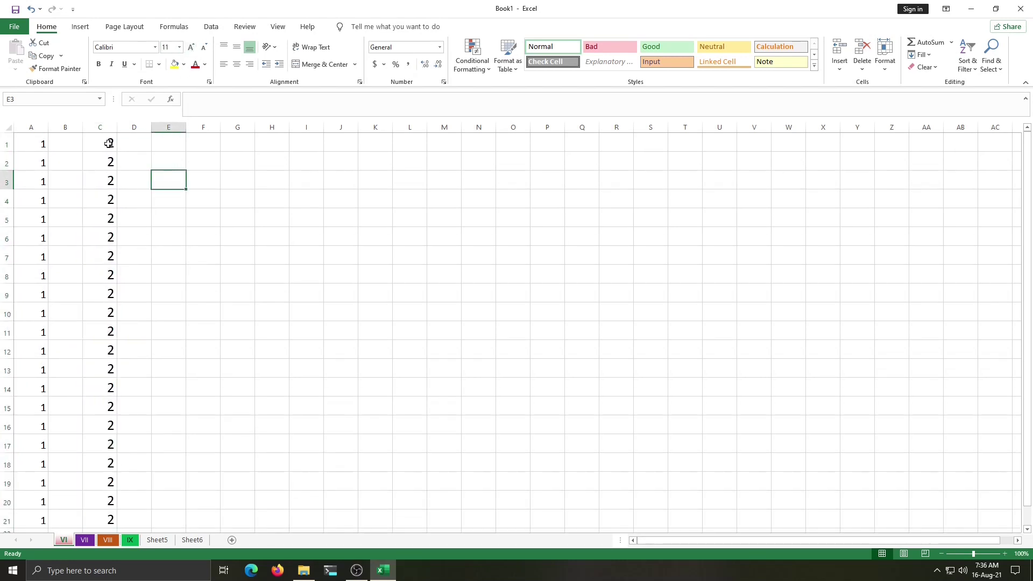
- Enter 1 in cell E1 and 2 in E2, and fill the number series down through E21
click(143, 141)
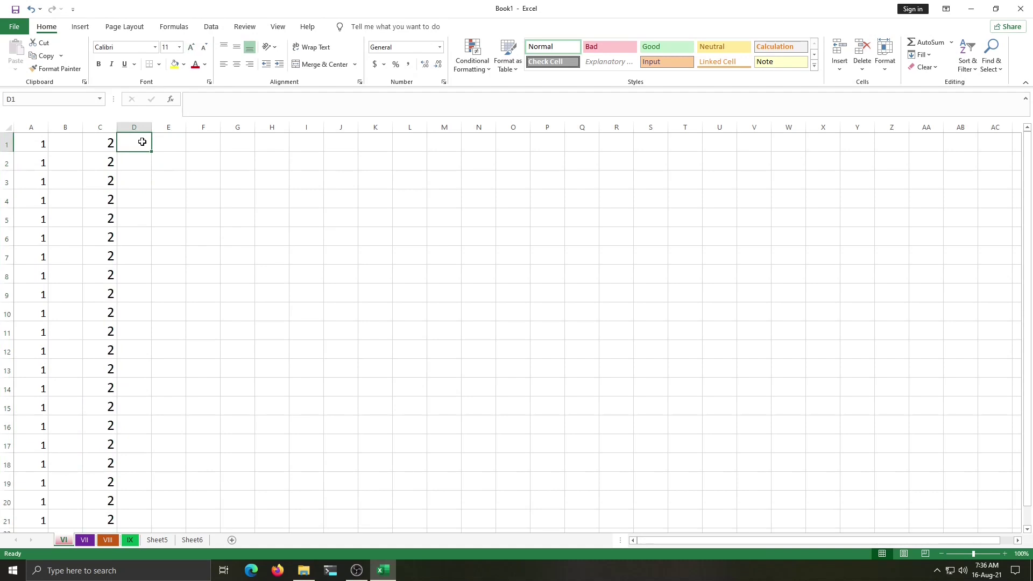
click(170, 149)
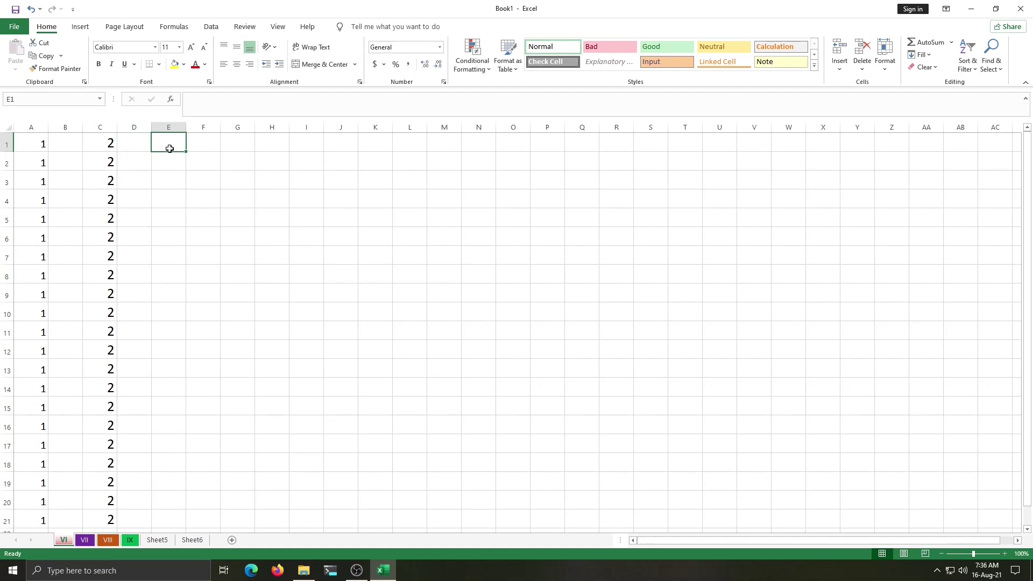
text(1)
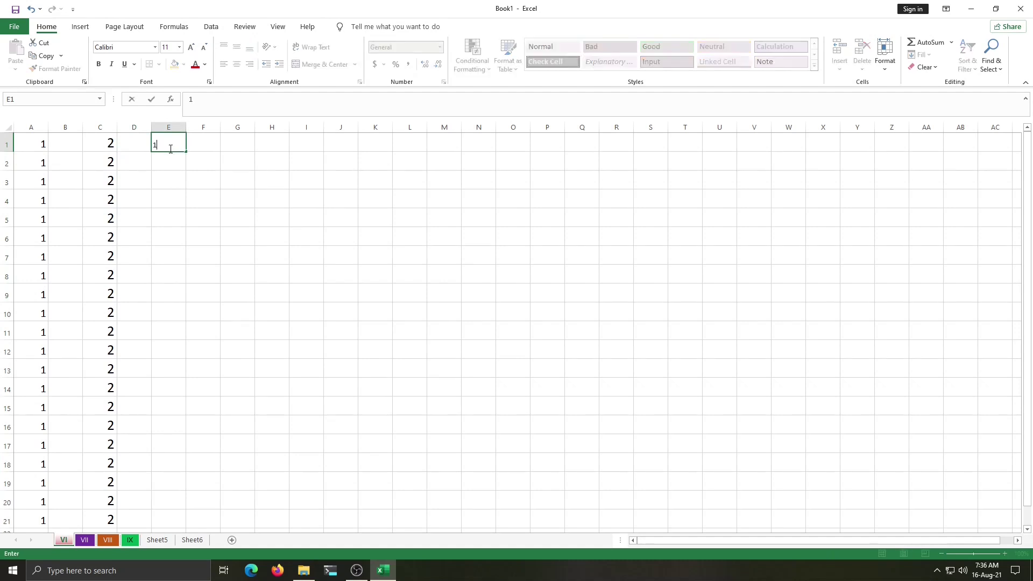
key(Return)
text(2)
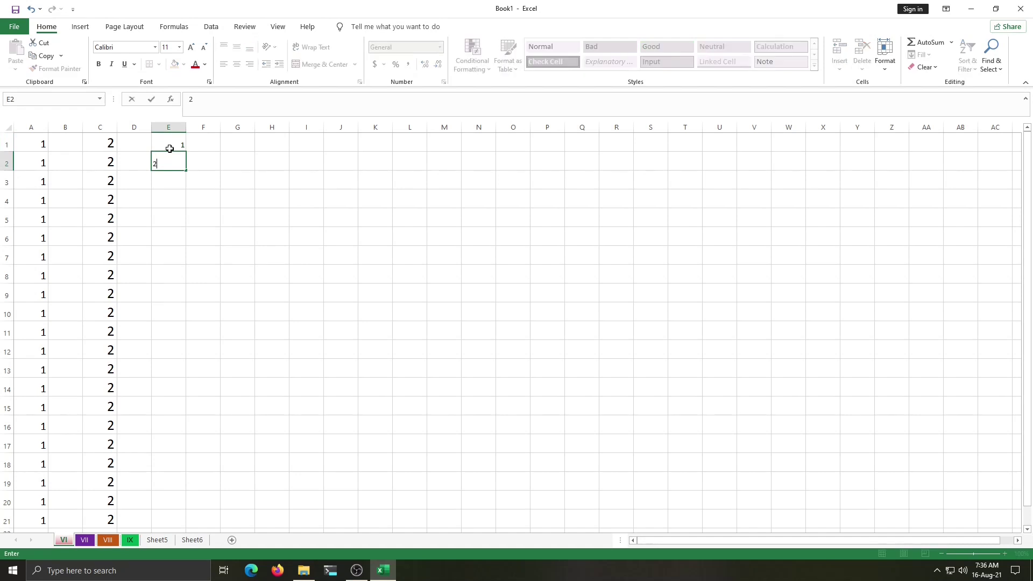
key(Return)
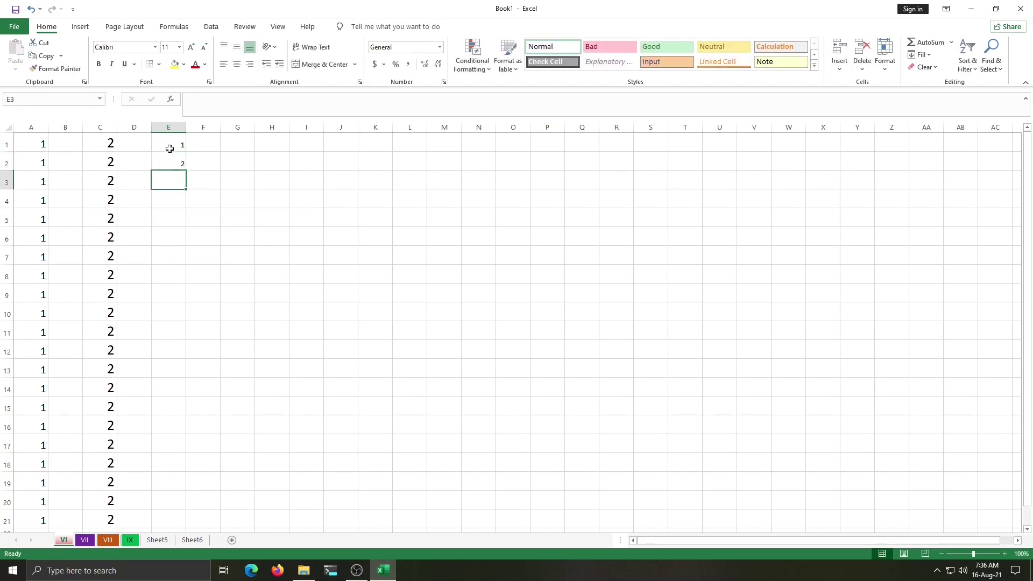
drag(169, 149, 166, 160)
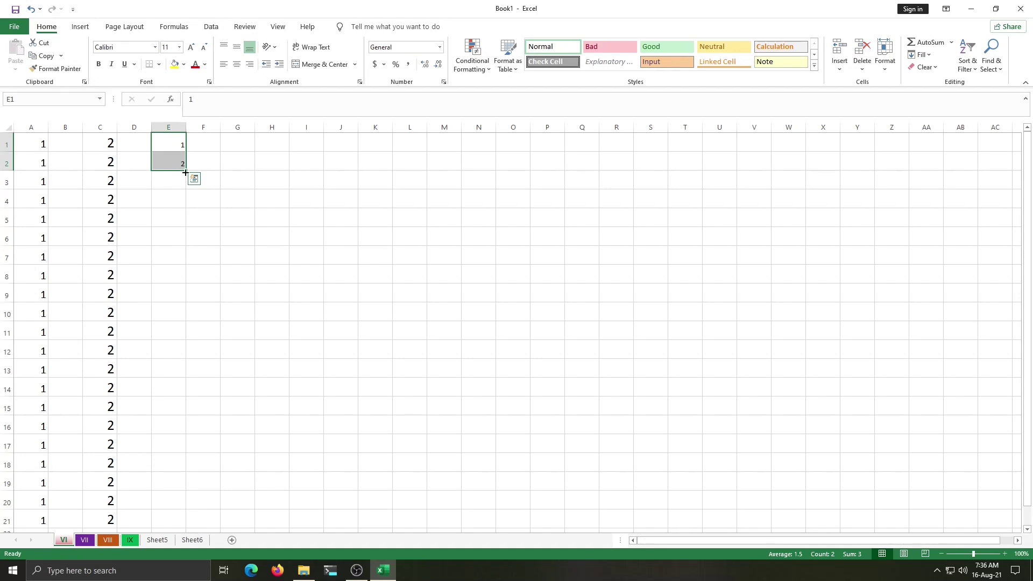
drag(186, 172, 164, 525)
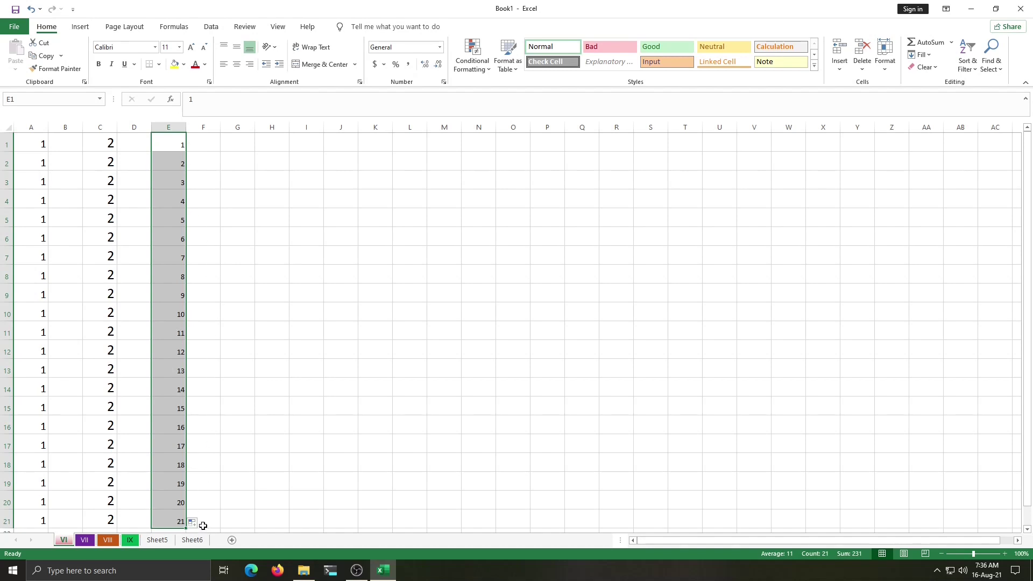
- Extend the number series in column E from row 21 down through E32
scroll(203, 523, down, 5)
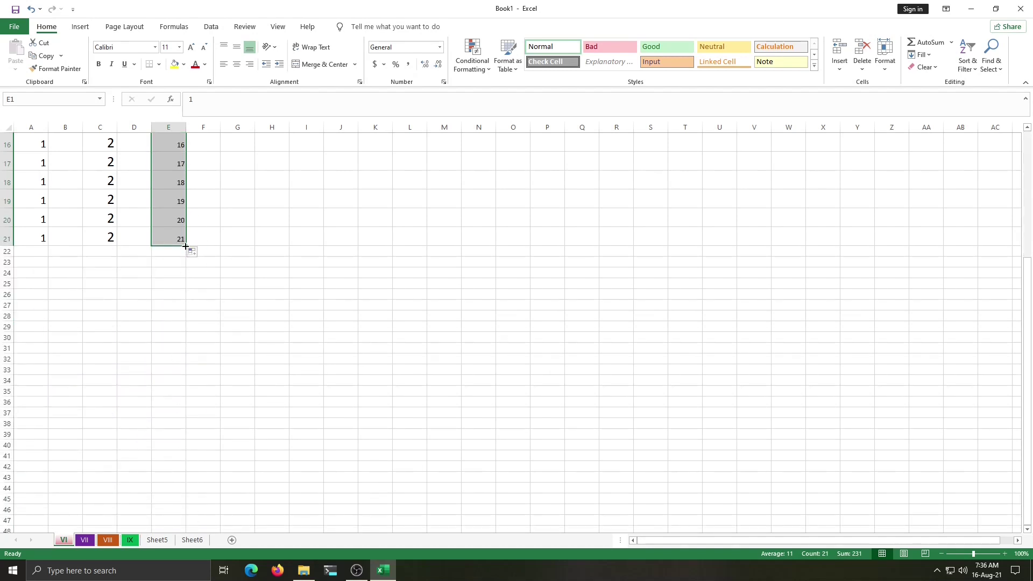
drag(186, 247, 191, 368)
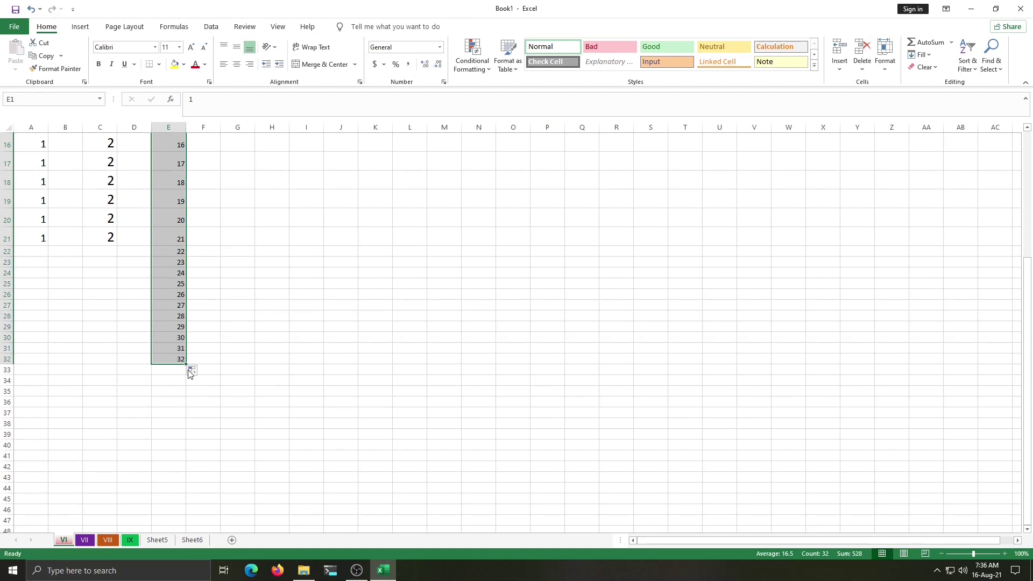
scroll(189, 373, up, 5)
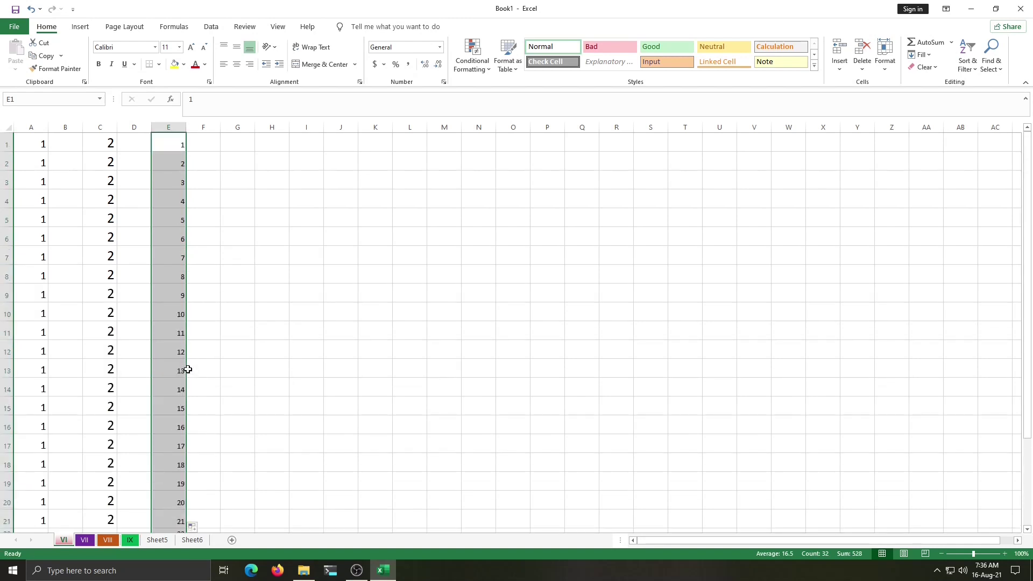
- Enter January in cell G1 and fill the full month names down through G15
click(203, 148)
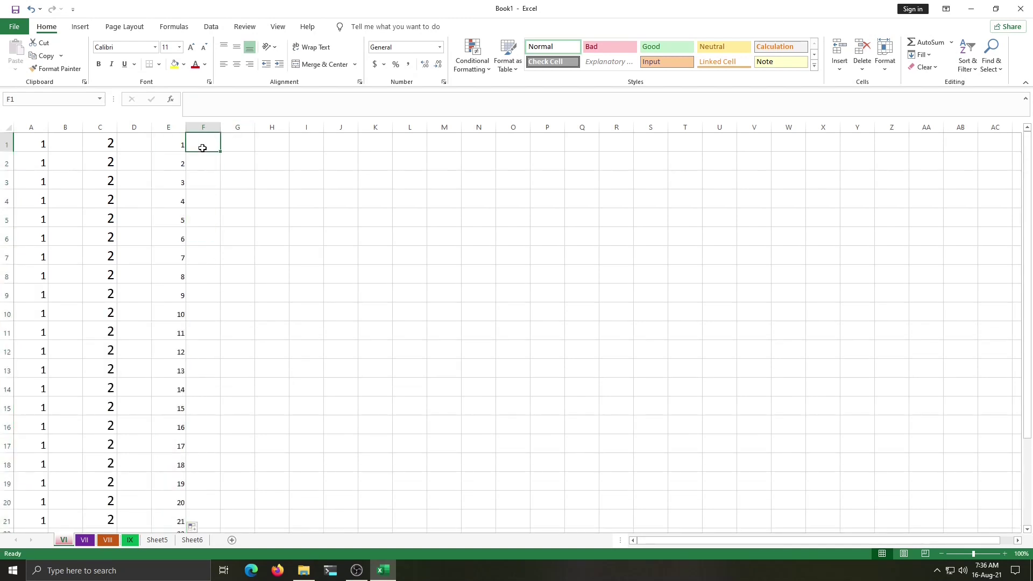
click(245, 149)
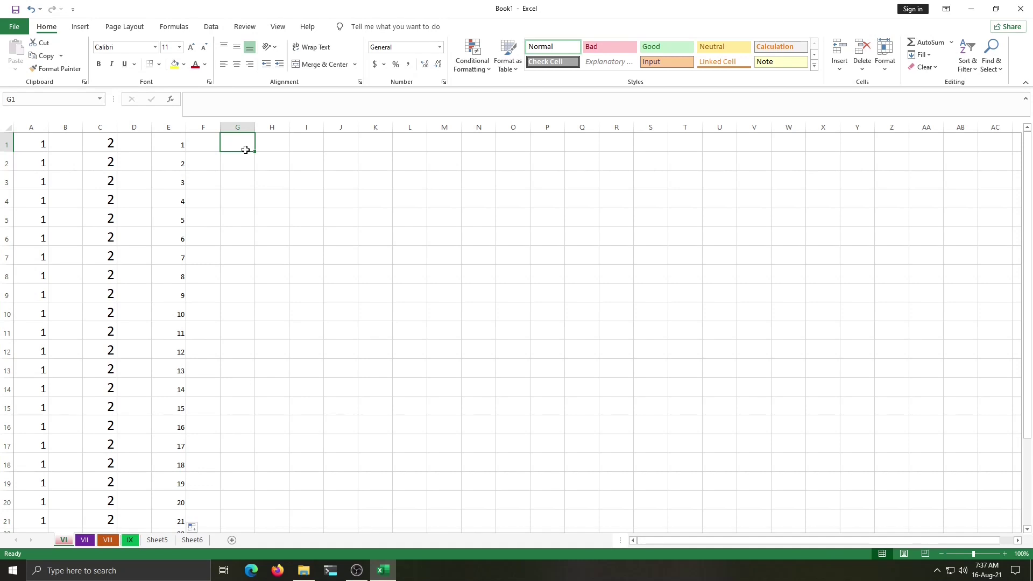
text(JANUAR)
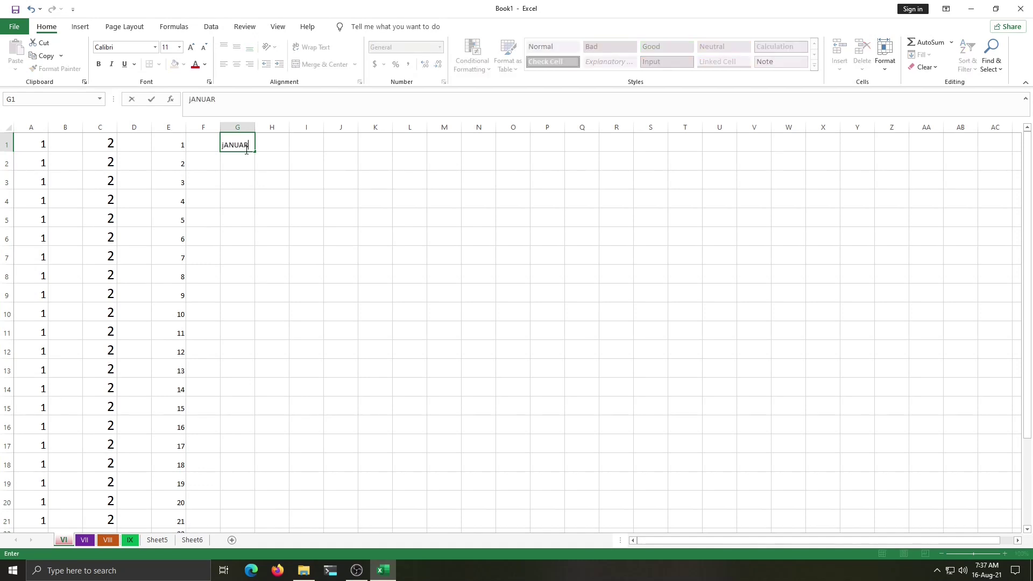
text(Y)
key(Return)
click(245, 143)
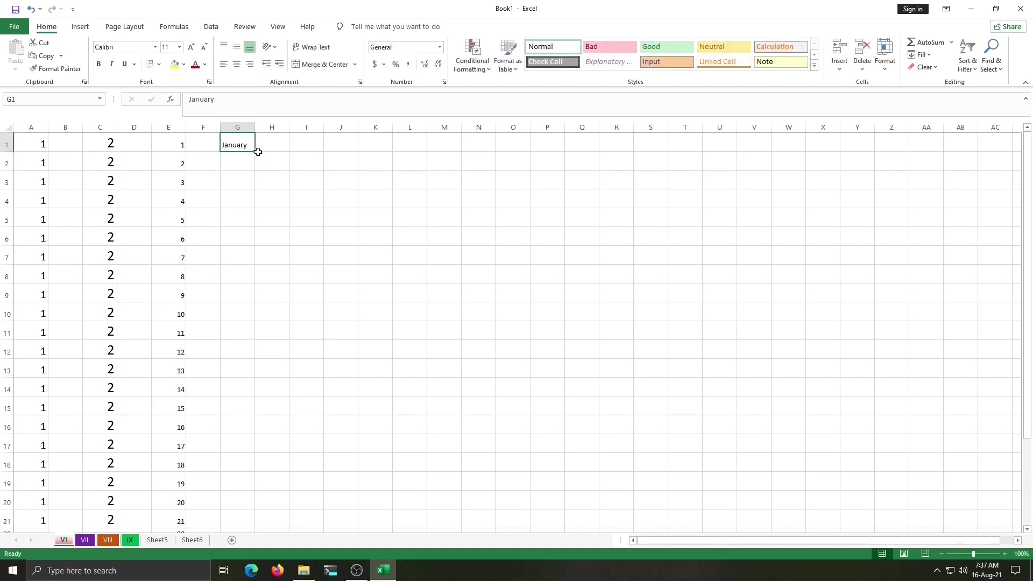
drag(255, 151, 251, 419)
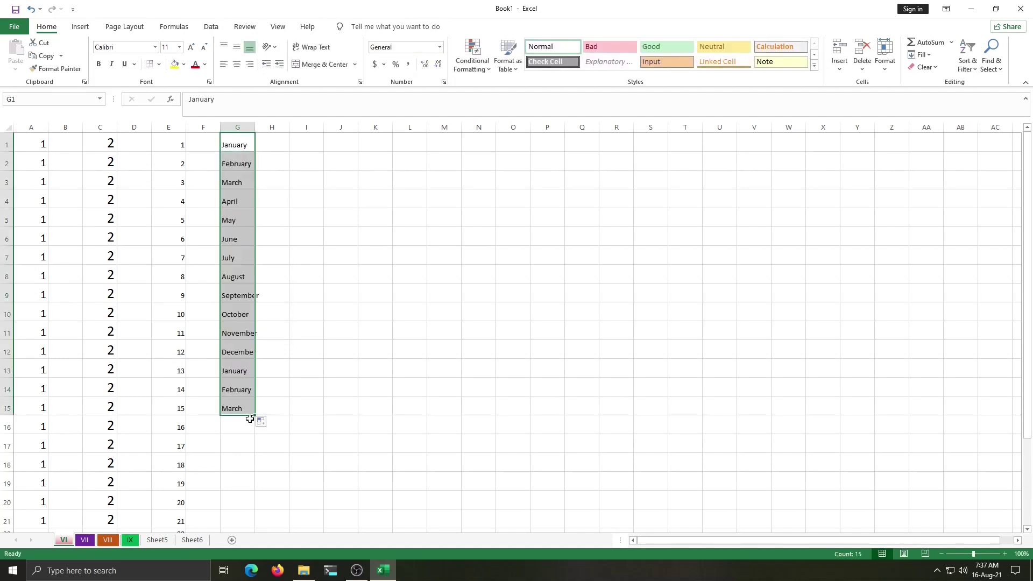
- Enter jan in cell I1 and fill the abbreviated month names down through I12
click(311, 142)
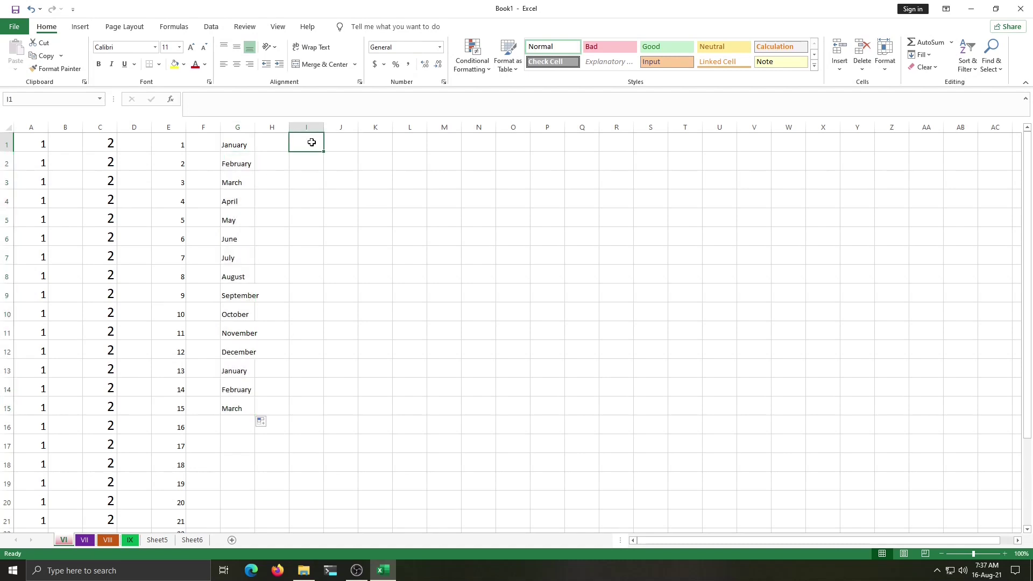
text(jan)
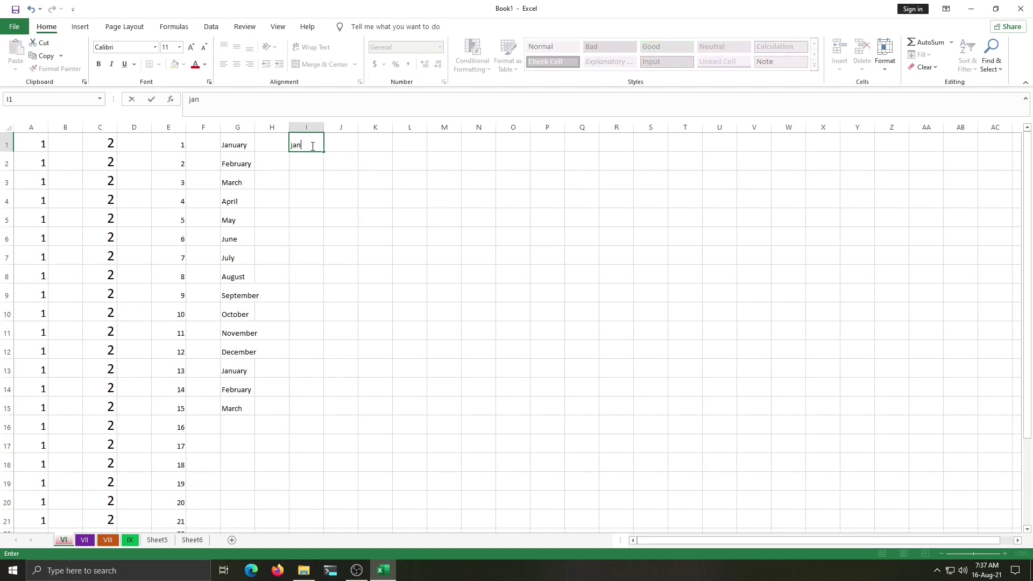
key(Return)
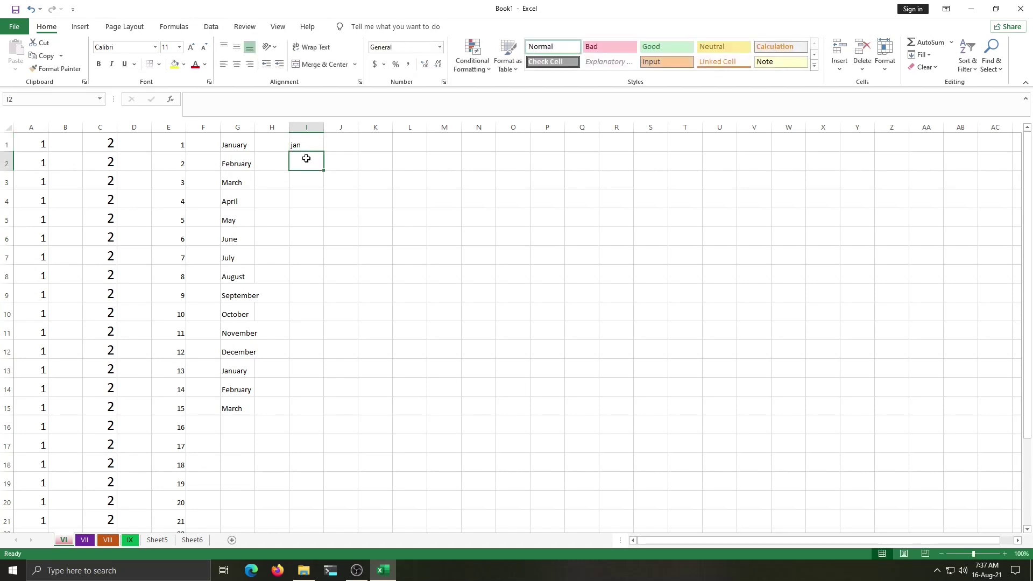
click(306, 143)
drag(325, 153, 328, 364)
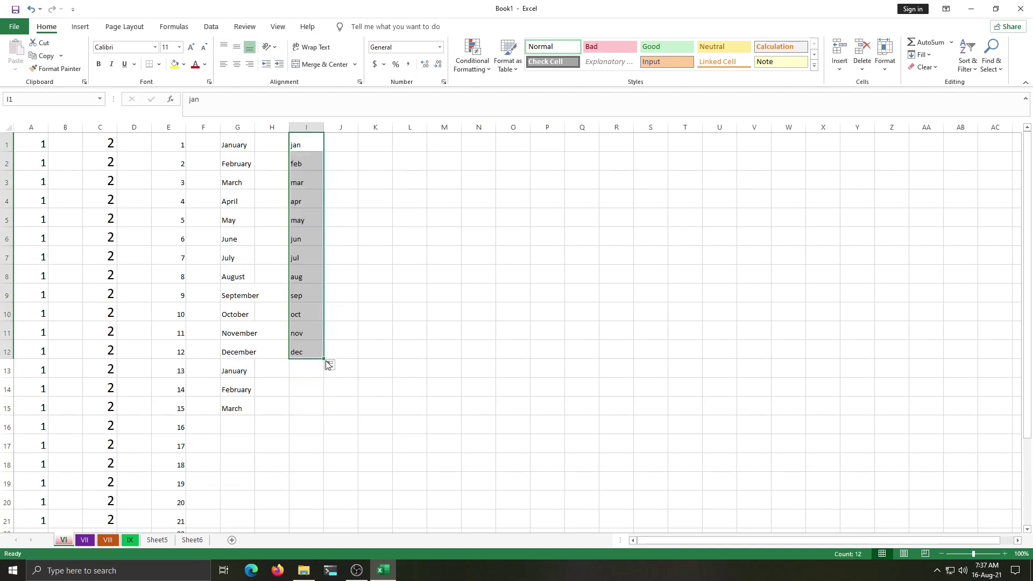
- Fill K1:K10 with consecutive weekday names starting from Sunday, and autofit the width of column K
click(376, 151)
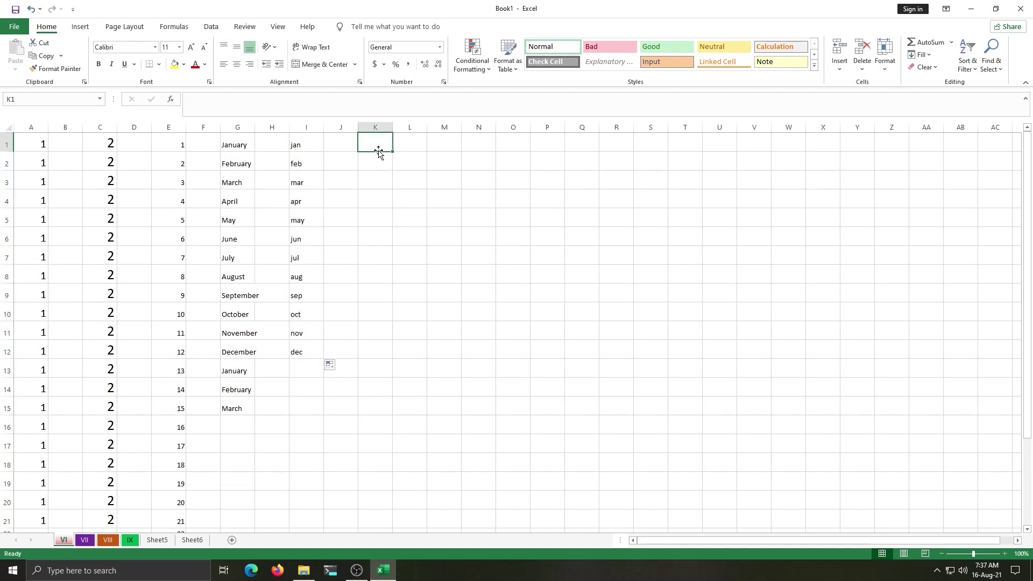
text(su)
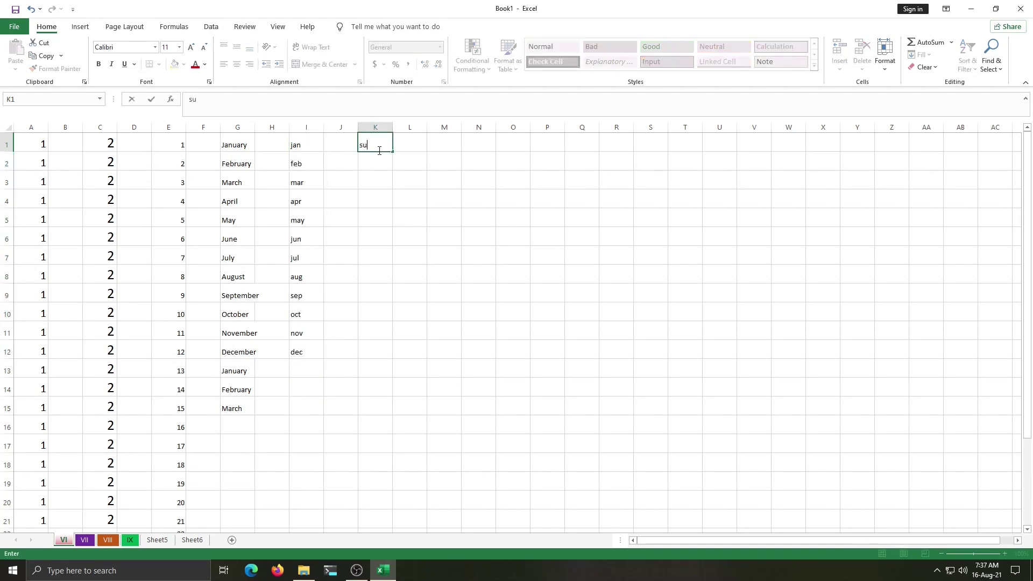
text(nd)
key(BackSpace)
text(day)
key(Return)
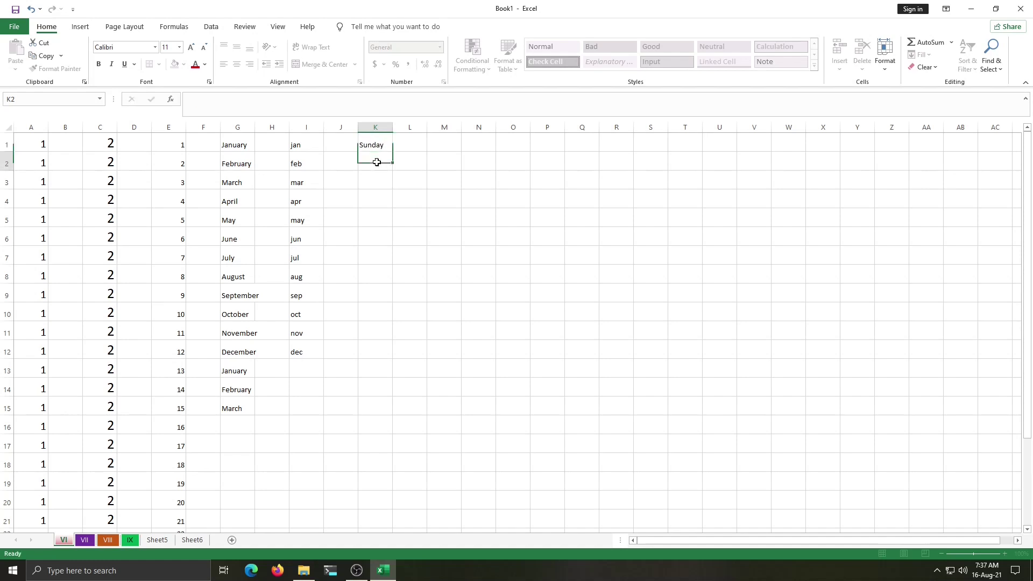
click(375, 144)
drag(394, 152, 399, 323)
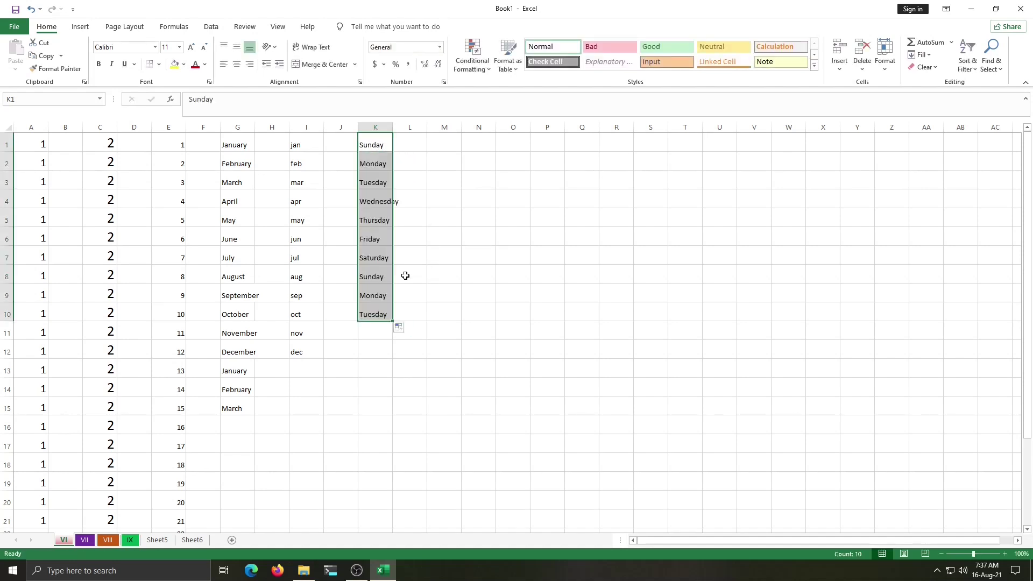
click(420, 142)
double_click(393, 127)
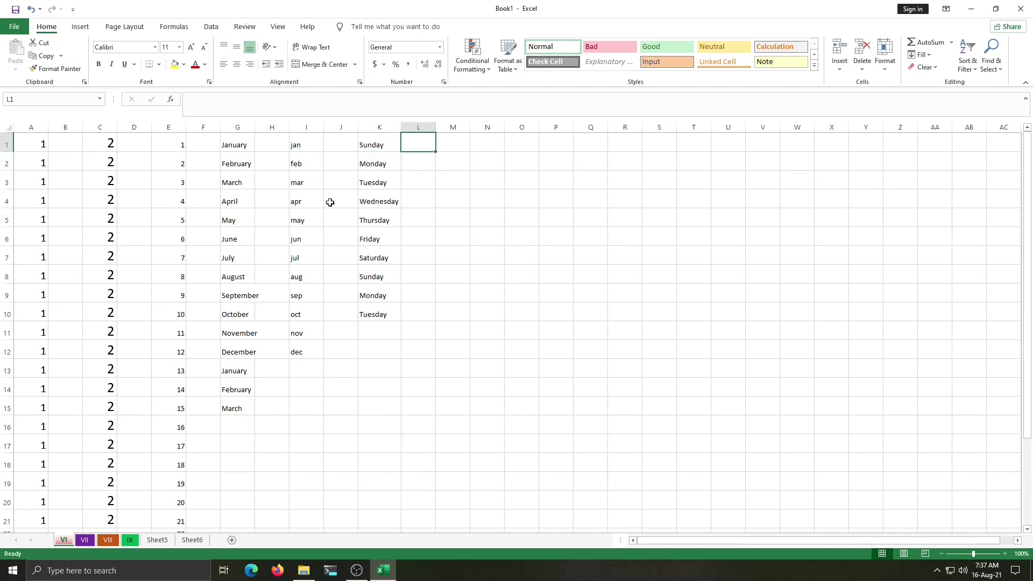